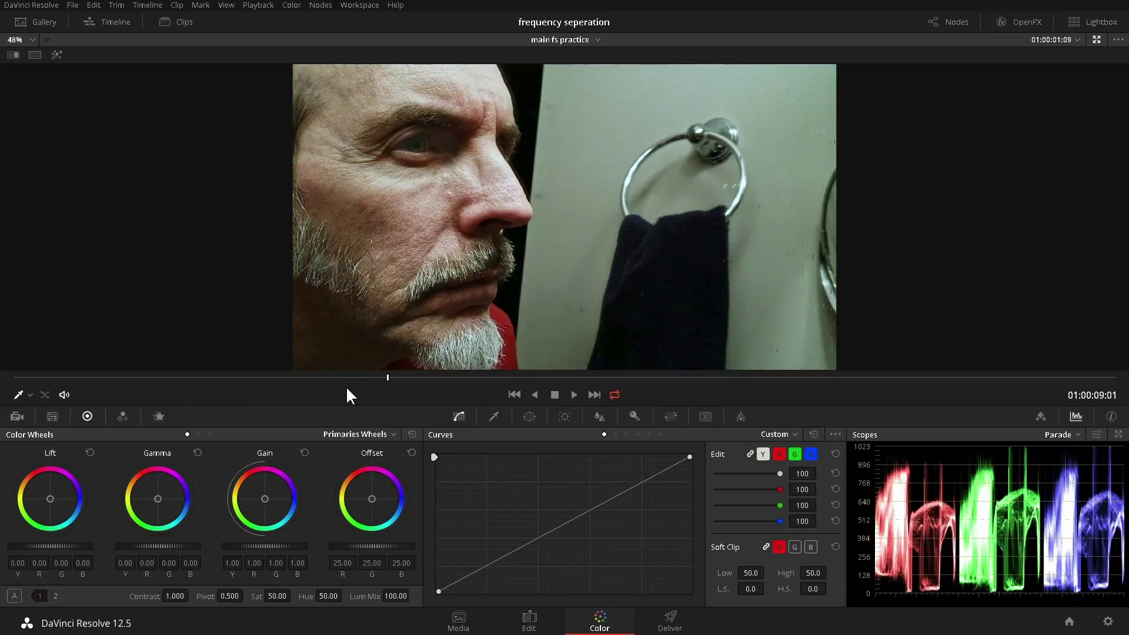
Leave the enhanced viewer so the Gallery, viewer and node graph with node 01 are visible
key("alt+f")
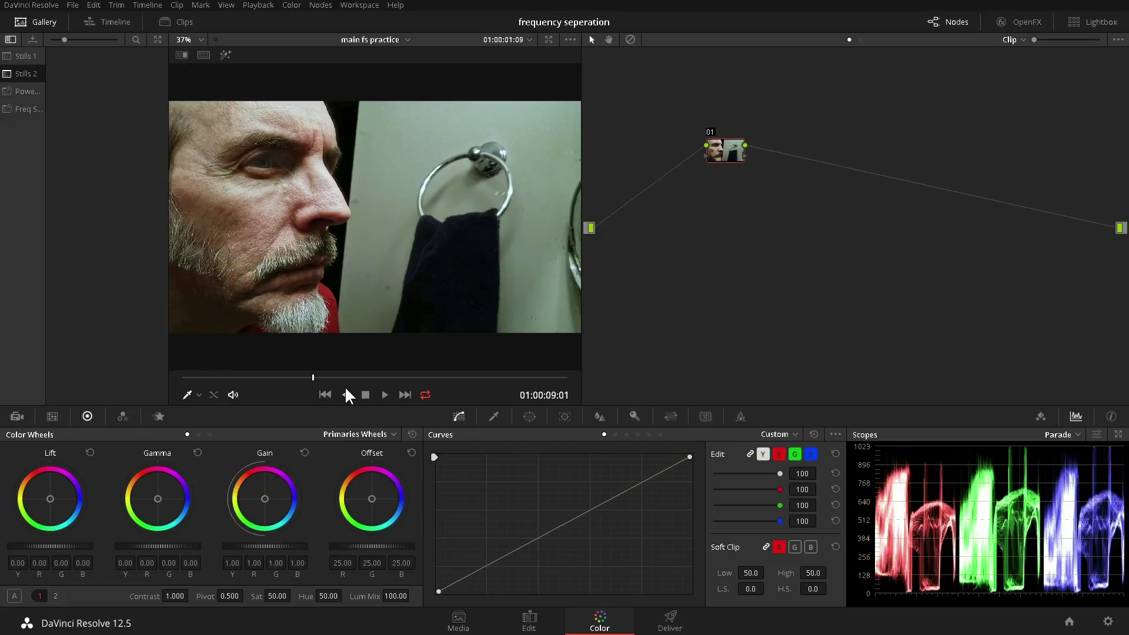
Add serial node 02 and a parallel layer node 04 with a Layer Mixer, and arrange them
key("alt+s")
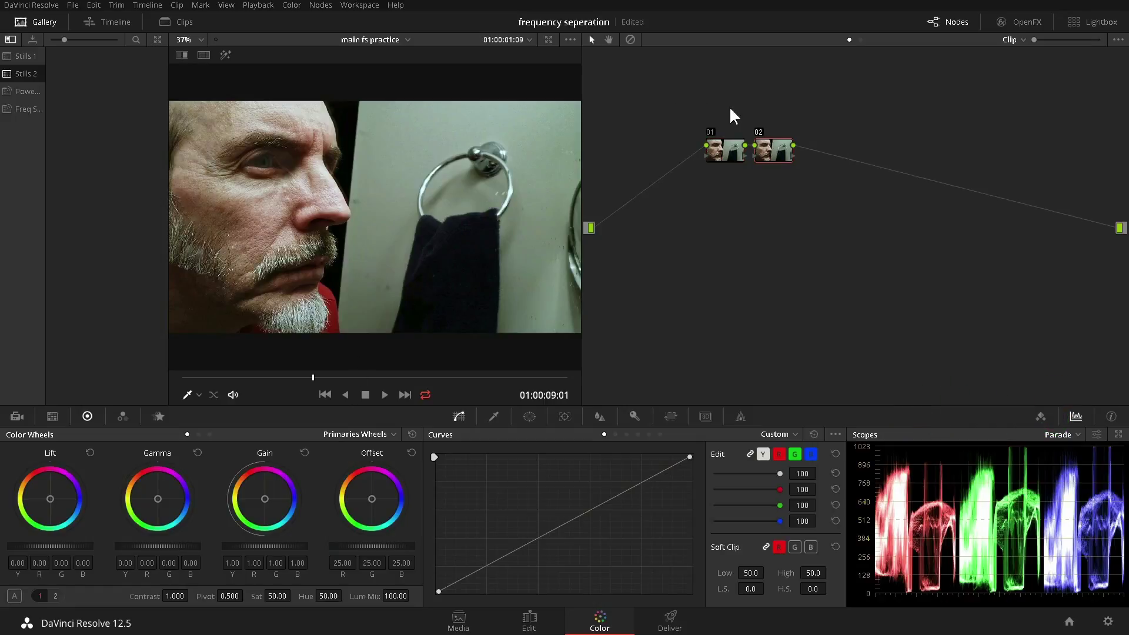
left_click_drag(710, 111, 654, 213)
left_click(655, 244)
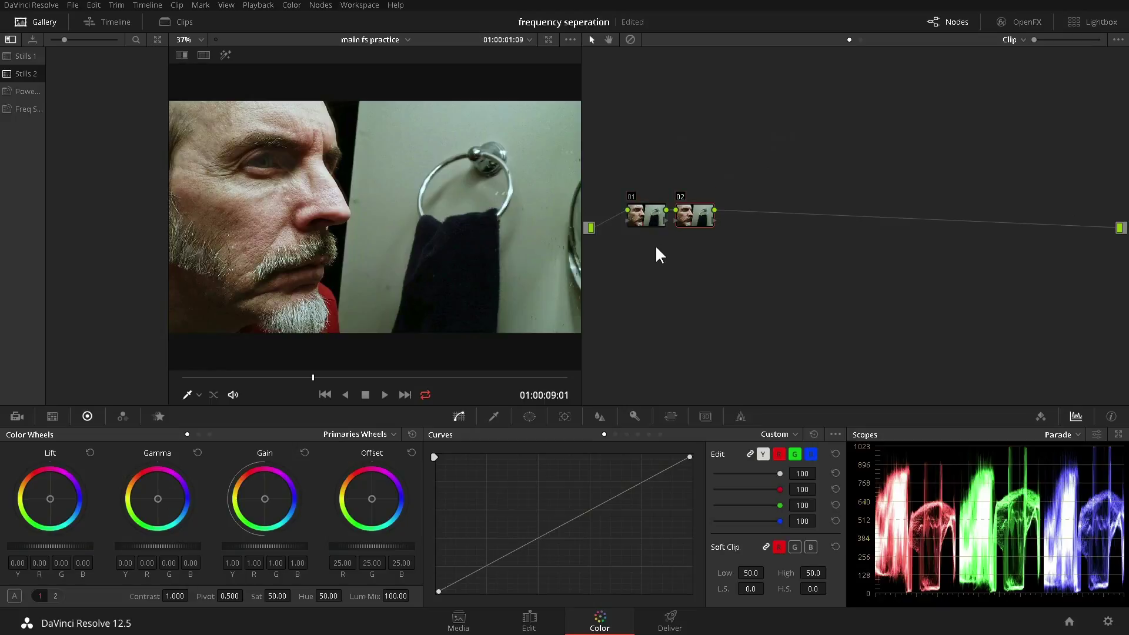
key("alt+l")
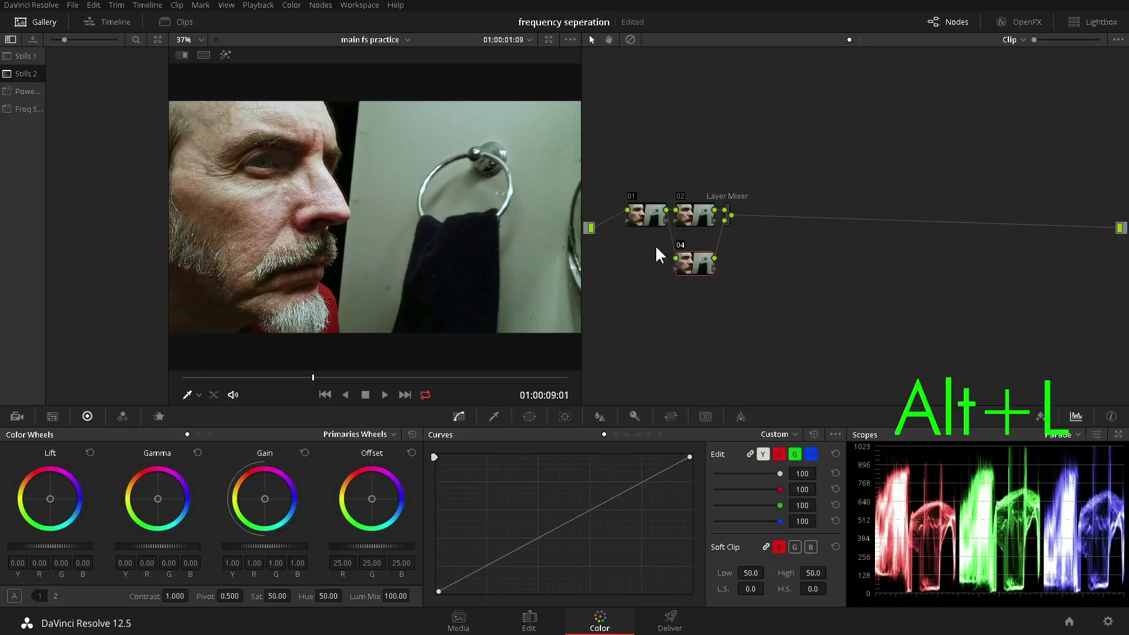
left_click_drag(729, 211, 782, 154)
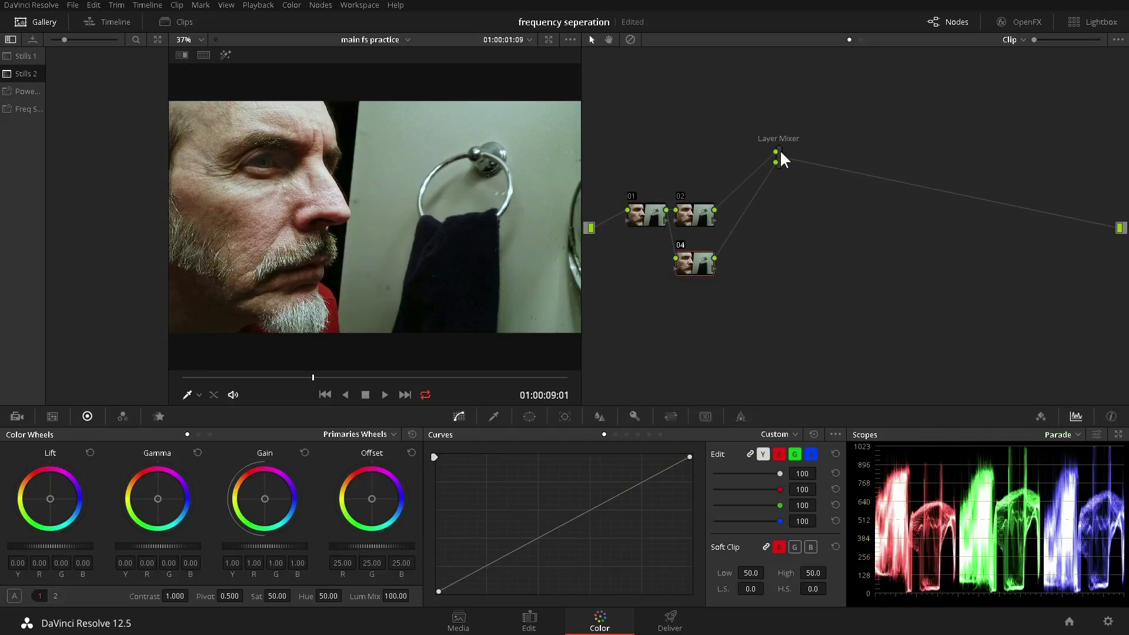
left_click_drag(692, 209, 710, 176)
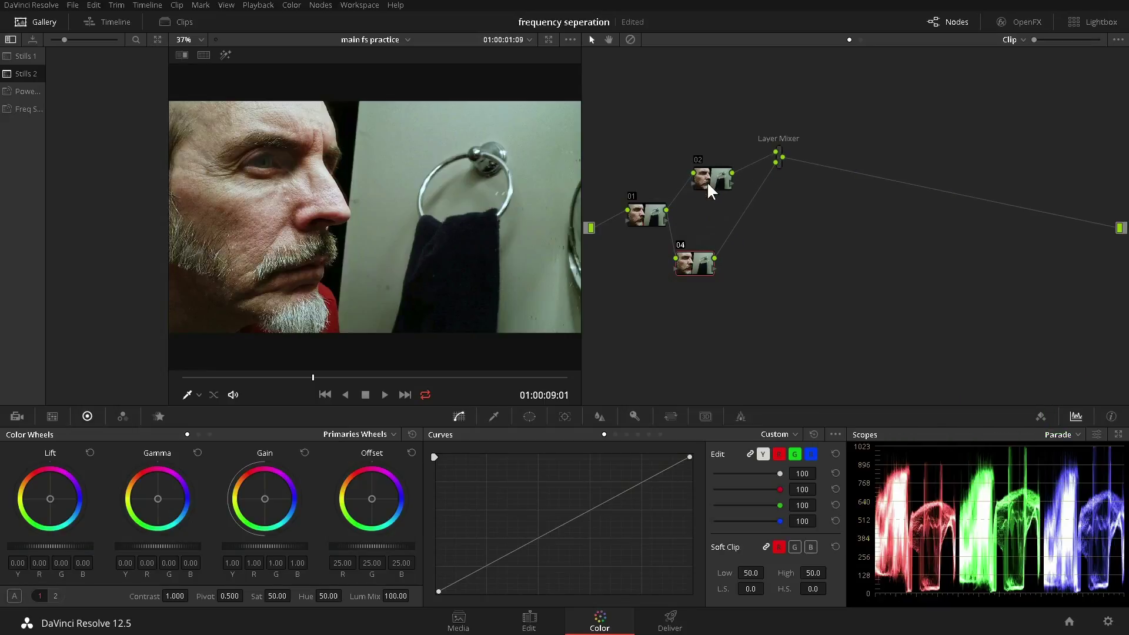
left_click_drag(697, 268, 714, 238)
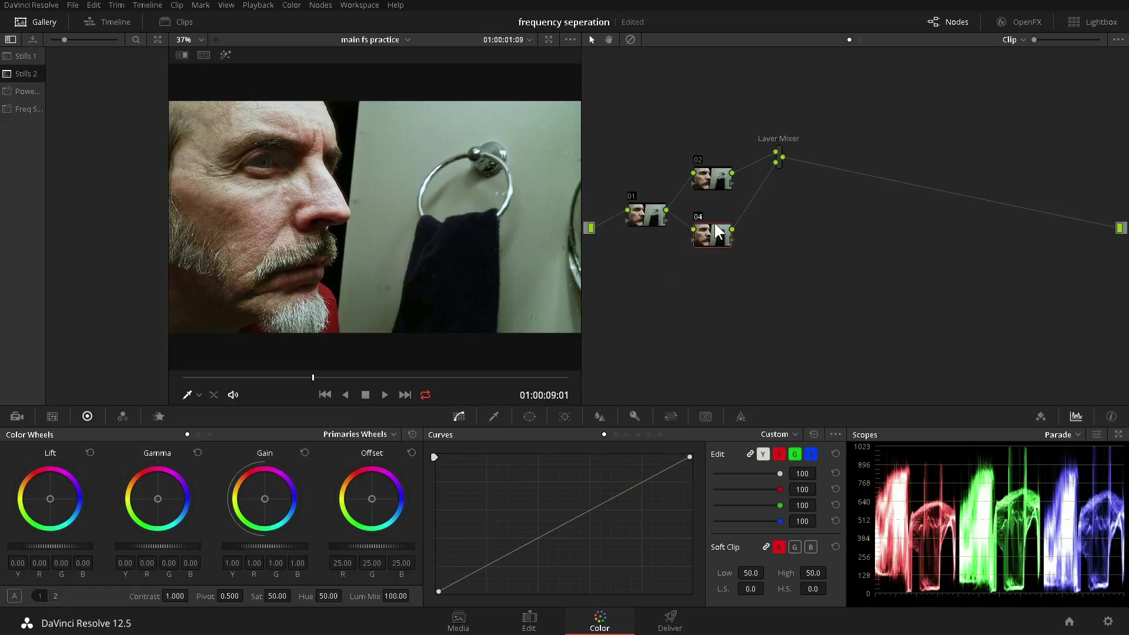
Label node 02 'original' and node 04 'blur'
right_click(710, 175)
left_click(707, 312)
type("original")
key("Return")
right_click(709, 231)
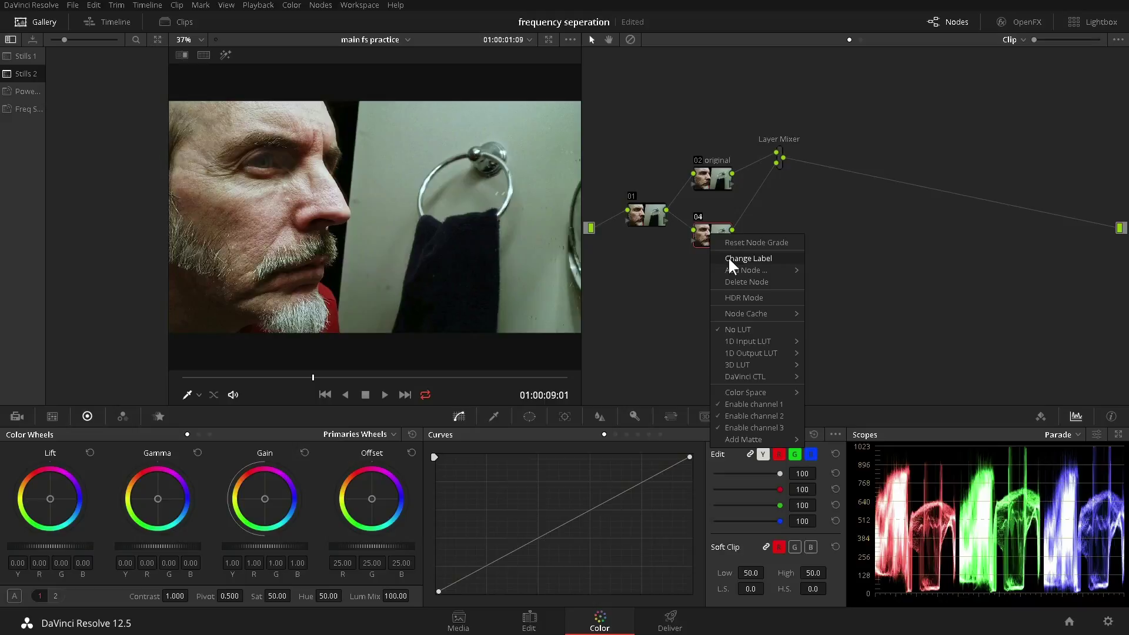
left_click(728, 256)
type("blur")
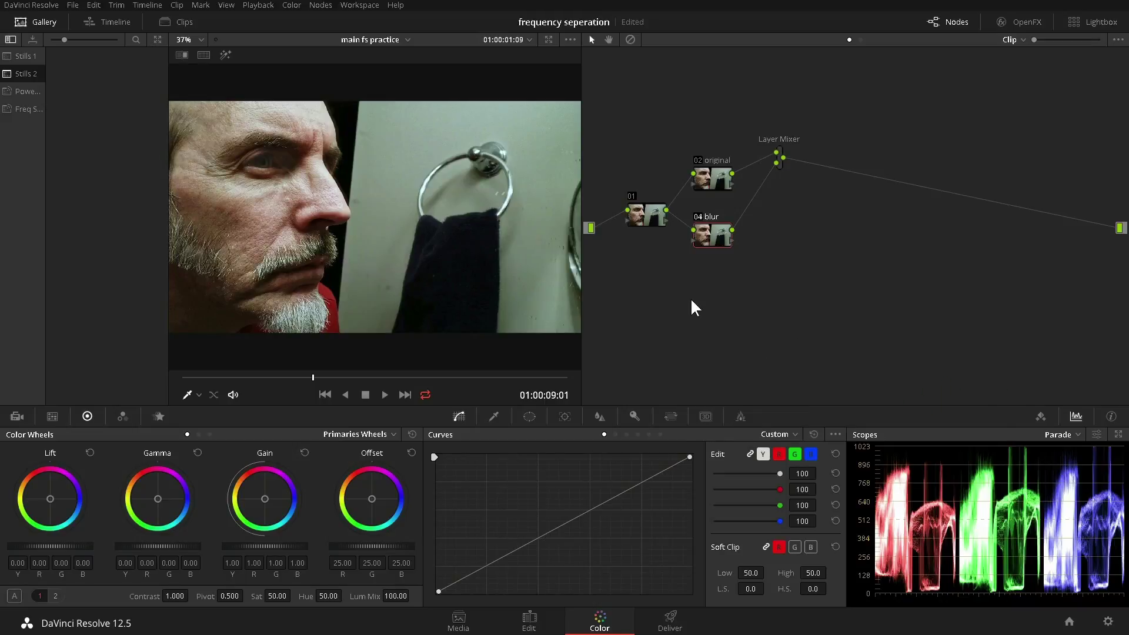
Add serial node 05 after blur and label it 'subtrack'
key("alt+s")
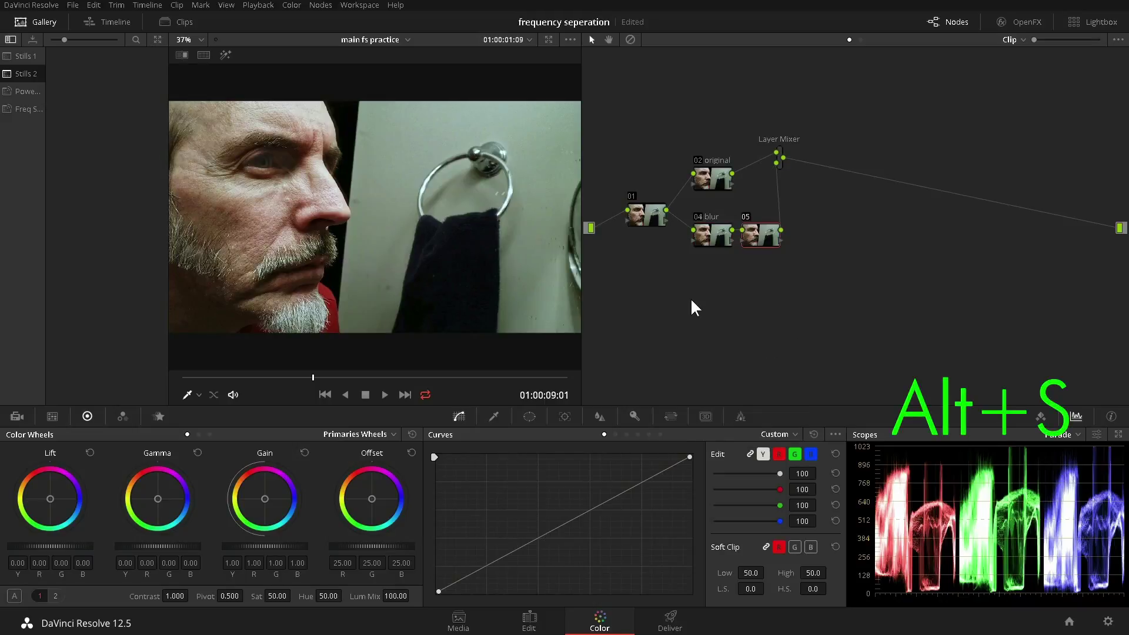
right_click(759, 234)
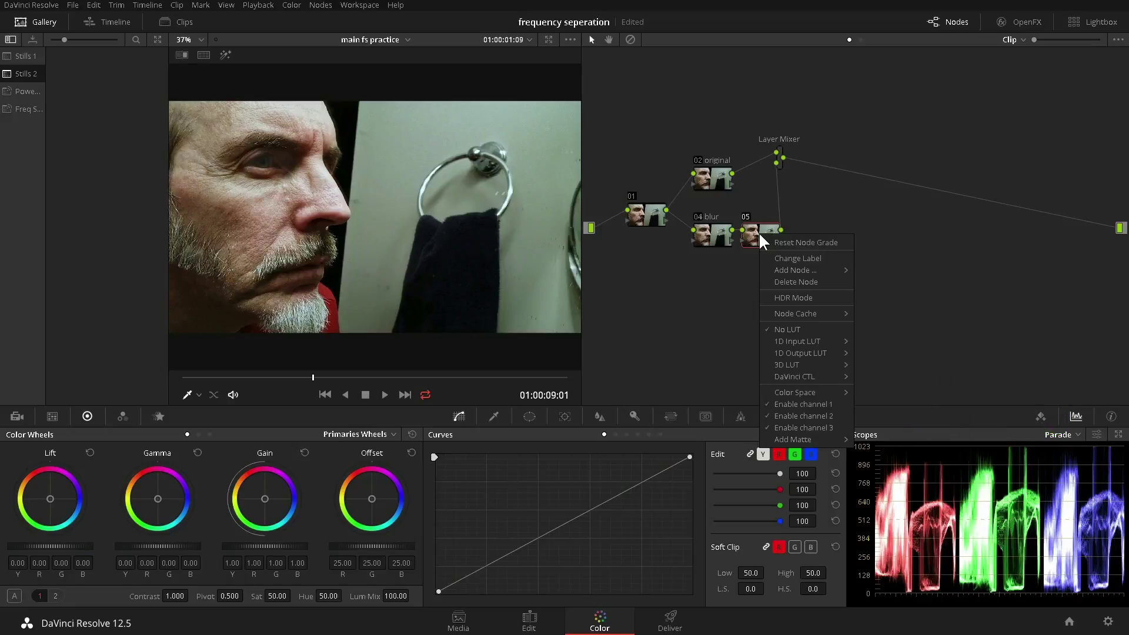
left_click(789, 260)
type("su")
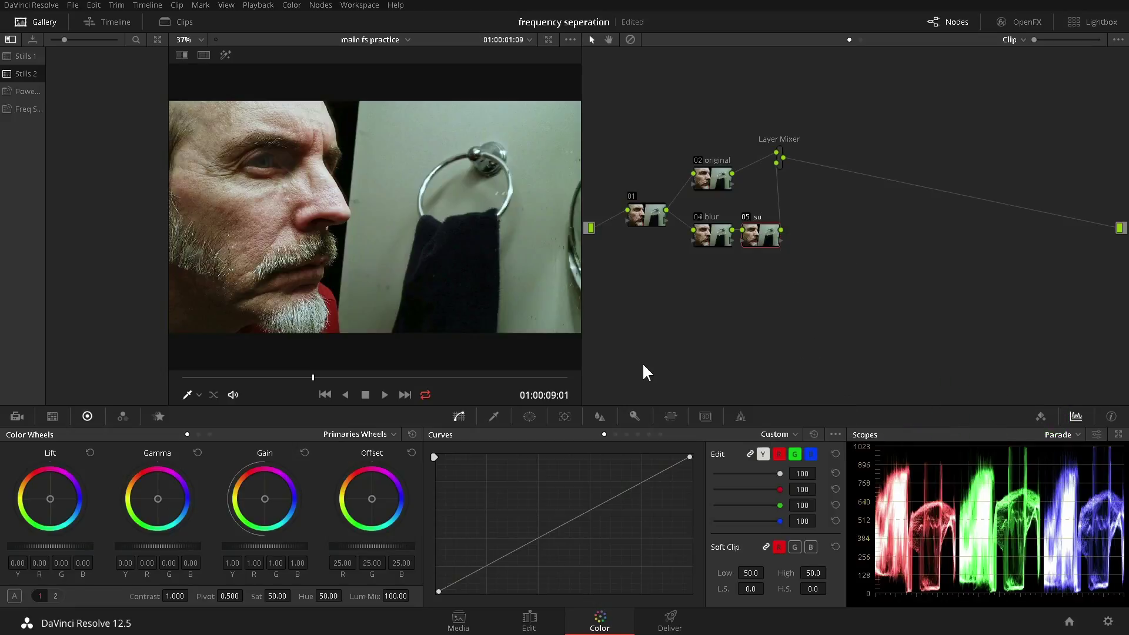
type("btrack")
Confirm node 05's 'subtrack' label and reposition it and the Layer Mixer
key("Return")
left_click_drag(779, 157, 818, 151)
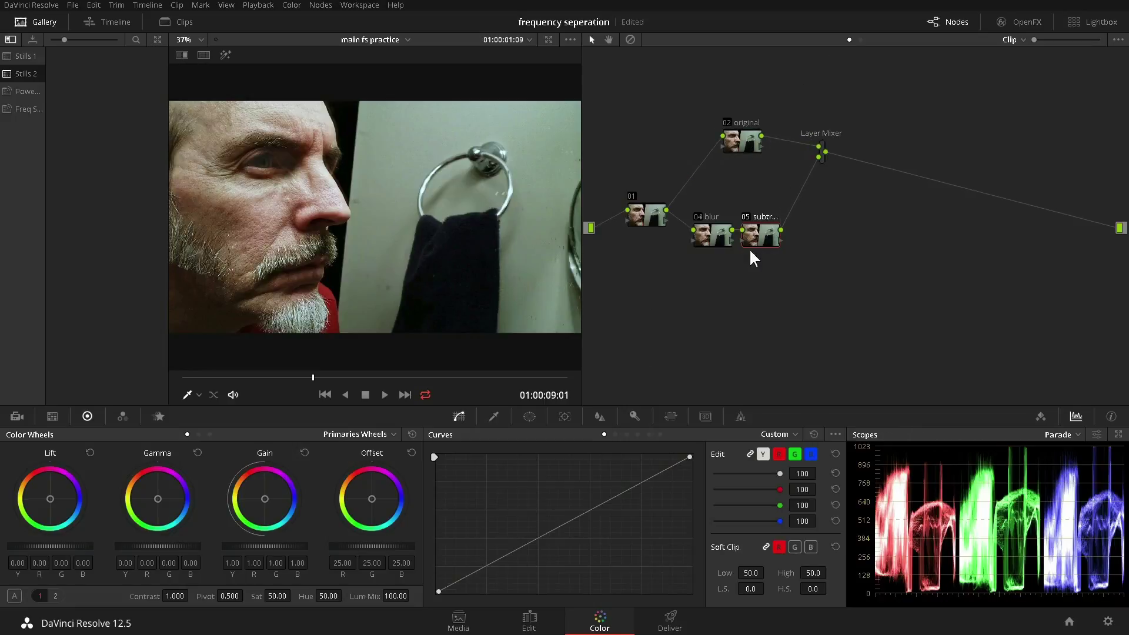
left_click_drag(750, 246, 750, 186)
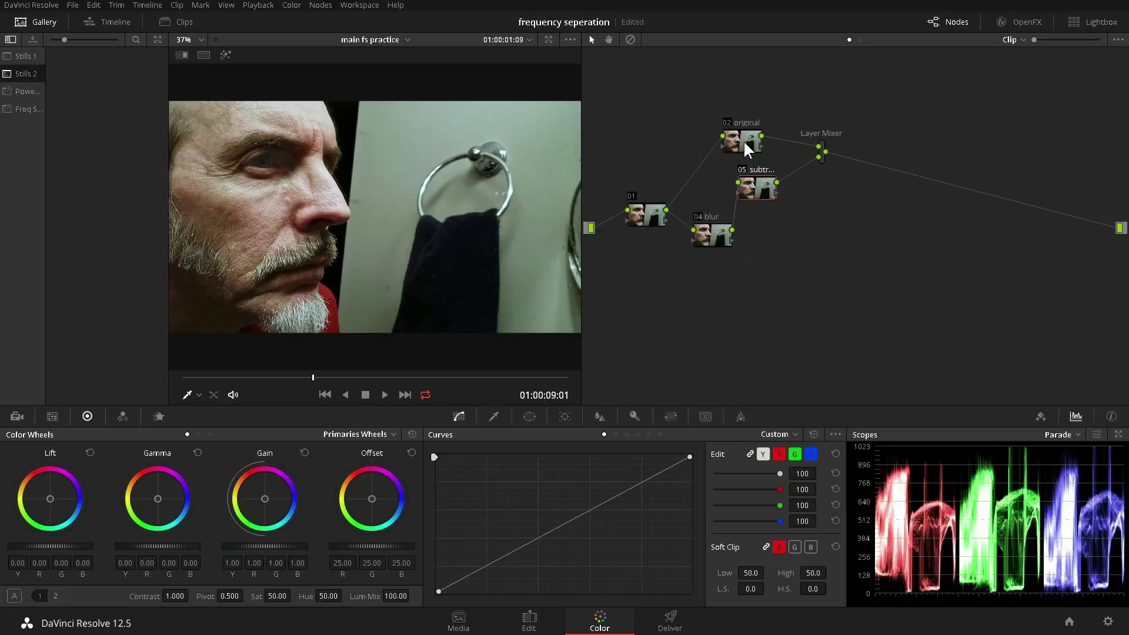
left_click_drag(743, 140, 754, 141)
left_click(821, 151)
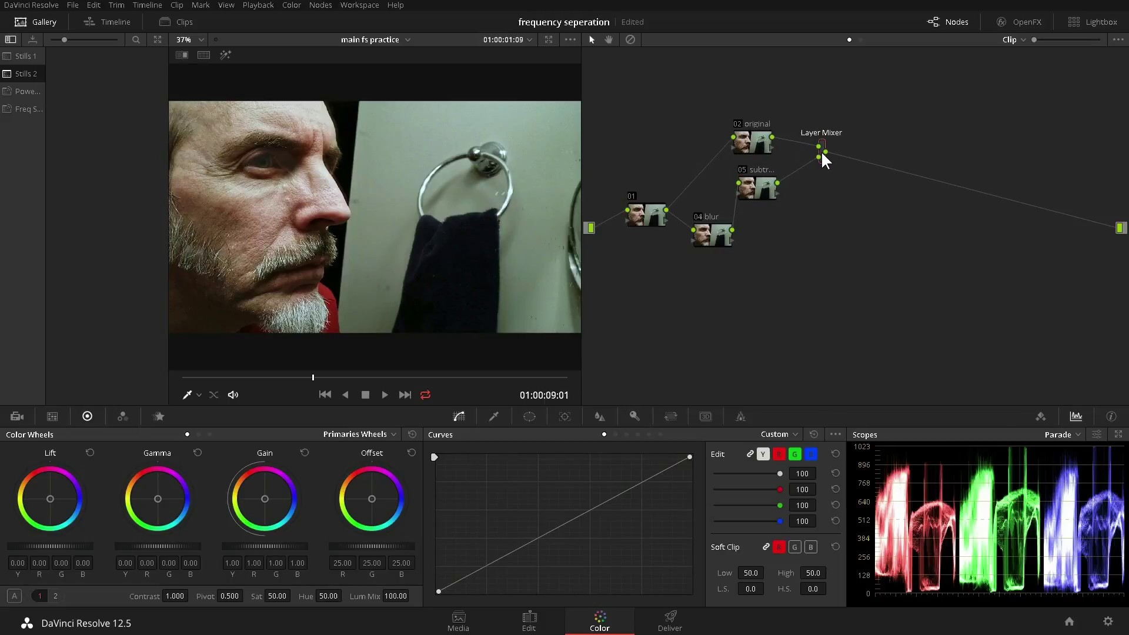
Add serial node 06 after the Layer Mixer, labelled 'Detail (high)'
key("alt+s")
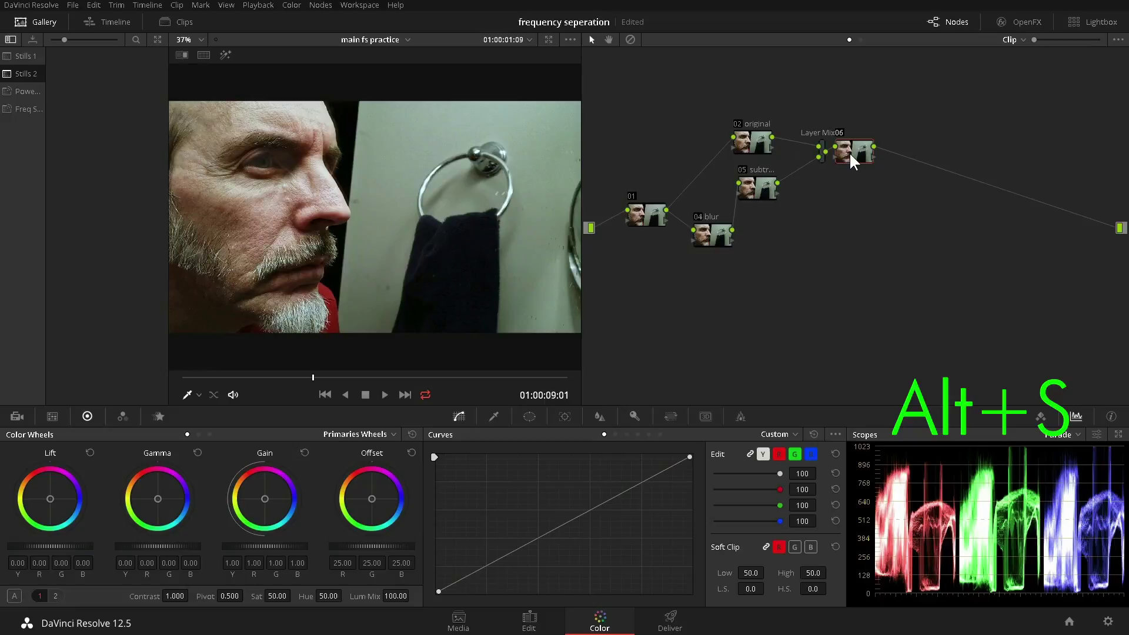
left_click_drag(849, 151, 864, 155)
right_click(872, 153)
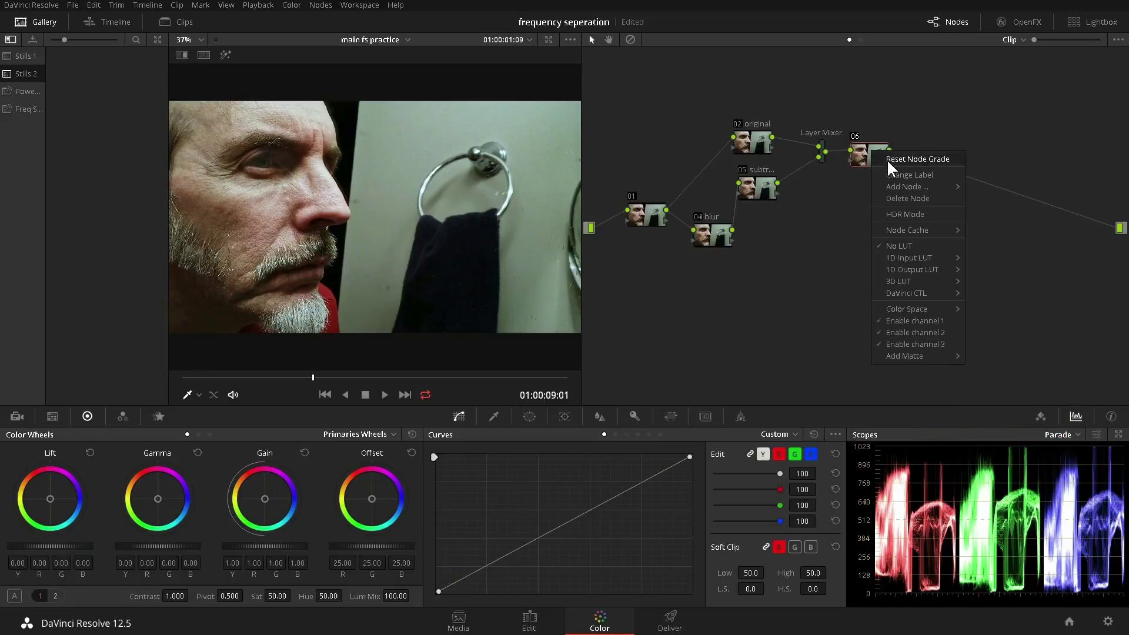
left_click(889, 173)
type("De")
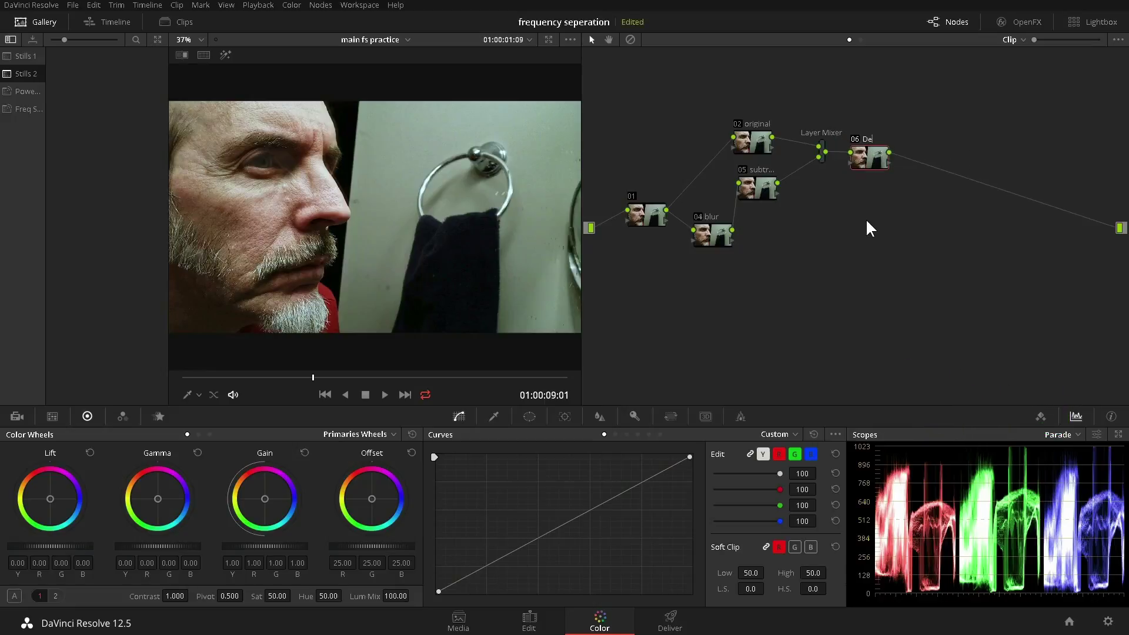
type("tail (high)")
key("Return")
Add layer node 'Tone (low)' with a final Layer Mixer, and position both clearly
key("alt+l")
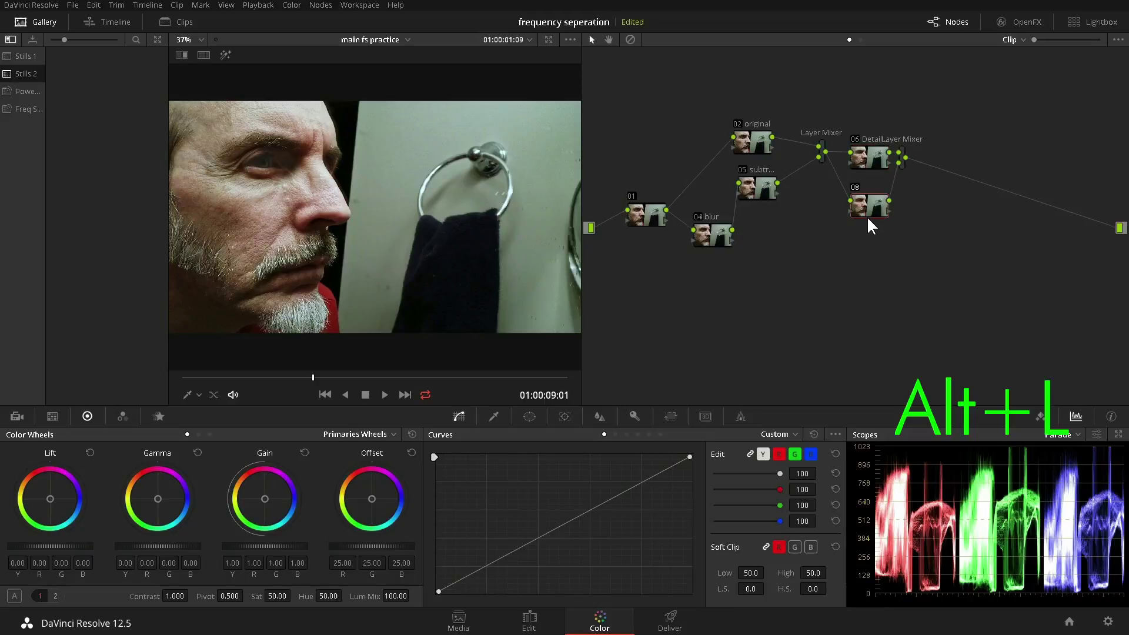
left_click_drag(901, 155, 911, 158)
left_click_drag(978, 188, 987, 193)
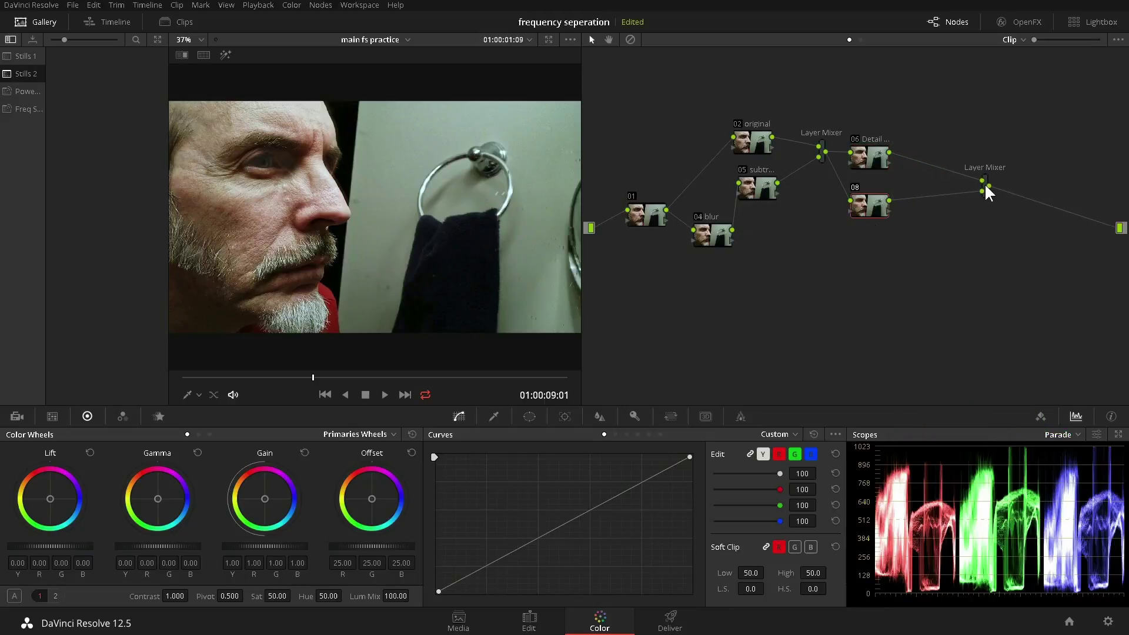
mouse_move(871, 208)
left_mouse_down()
mouse_move(869, 235)
mouse_move(846, 228)
mouse_move(860, 225)
left_mouse_up()
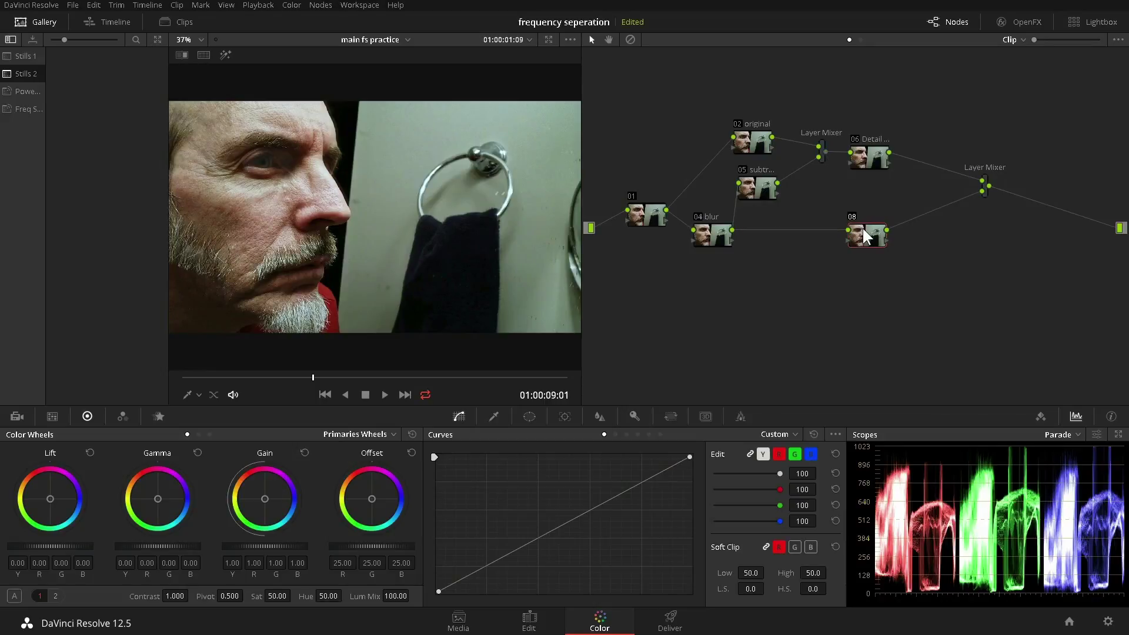
right_click(862, 228)
left_click(887, 248)
type("Tone")
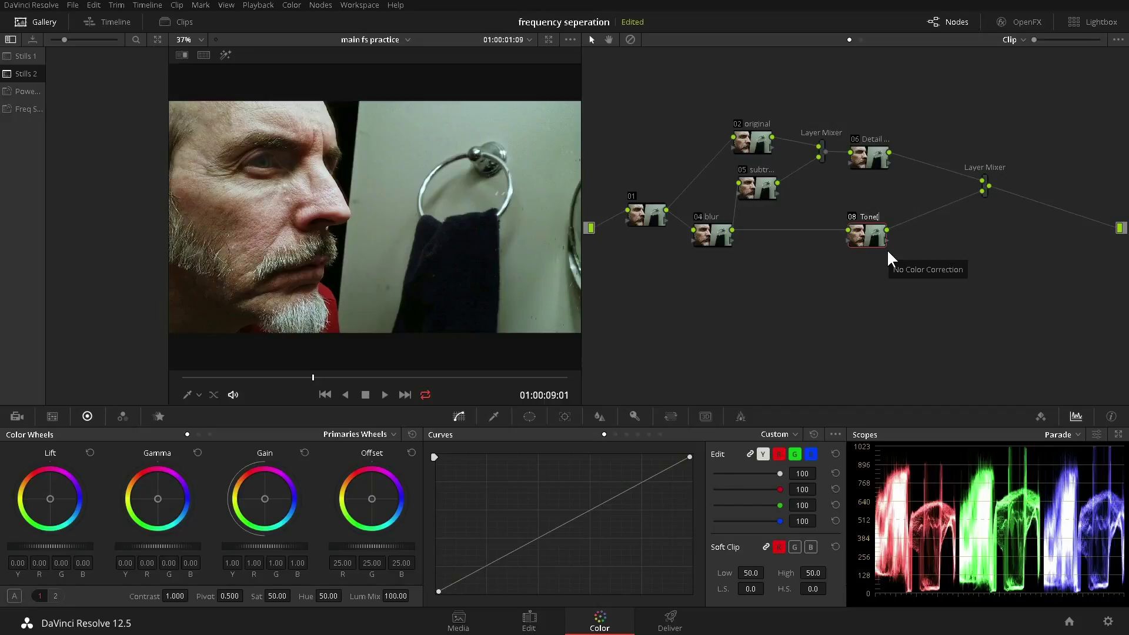
key("Return")
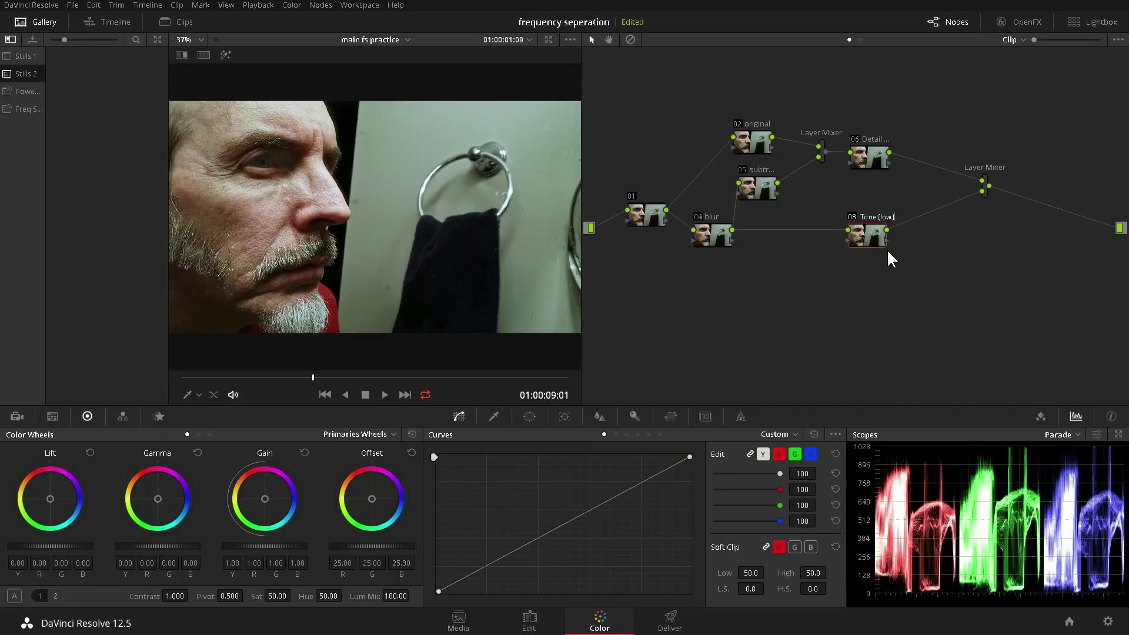
left_click(984, 185)
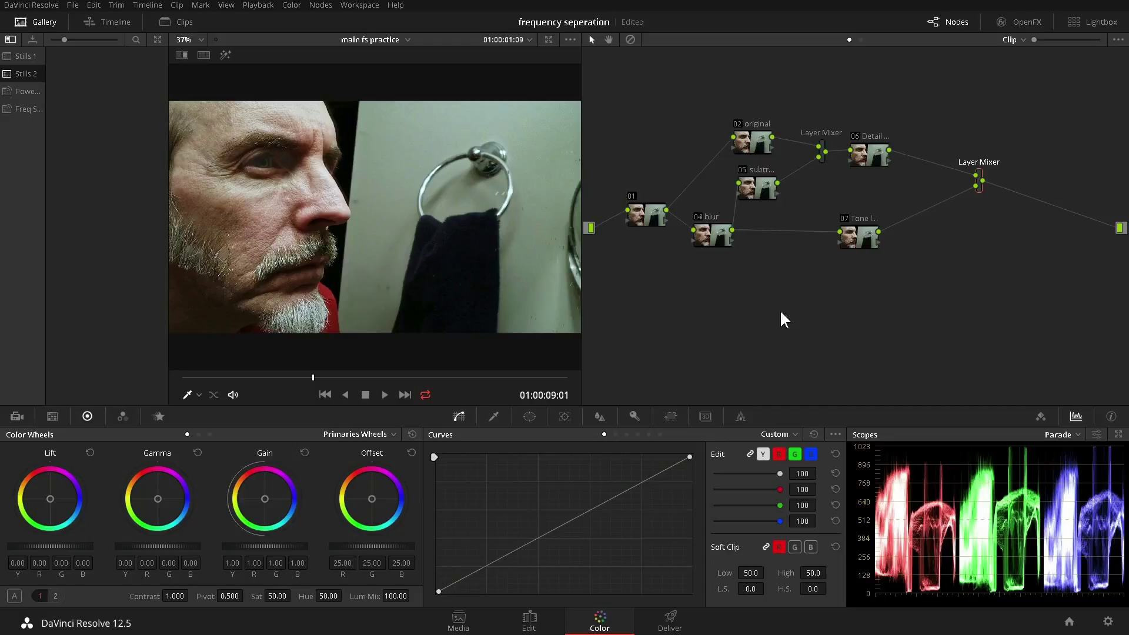
left_click_drag(857, 234, 787, 248)
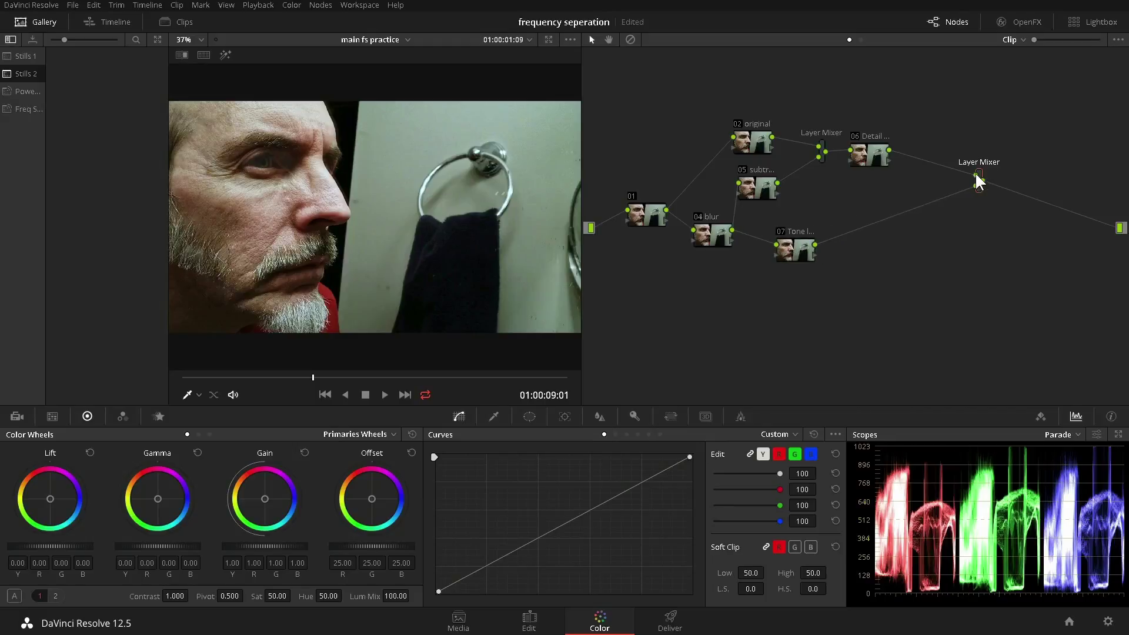
left_click_drag(976, 175, 1045, 192)
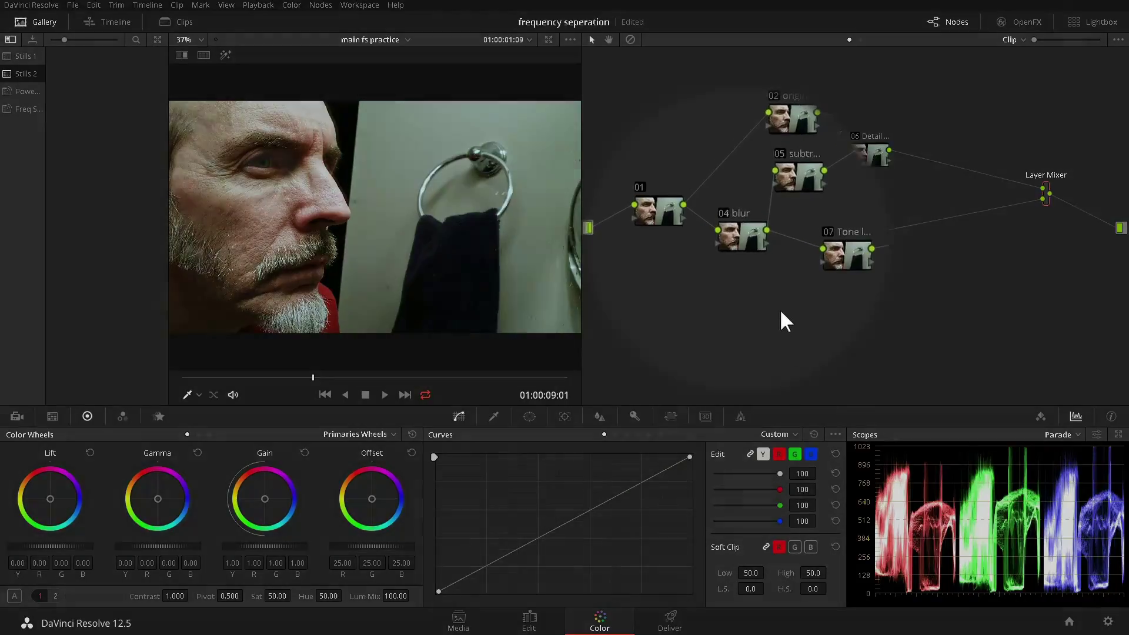
Set node 04 blur's Radius to 0.76 on all channels, then restore and fit the viewer
left_click(763, 234)
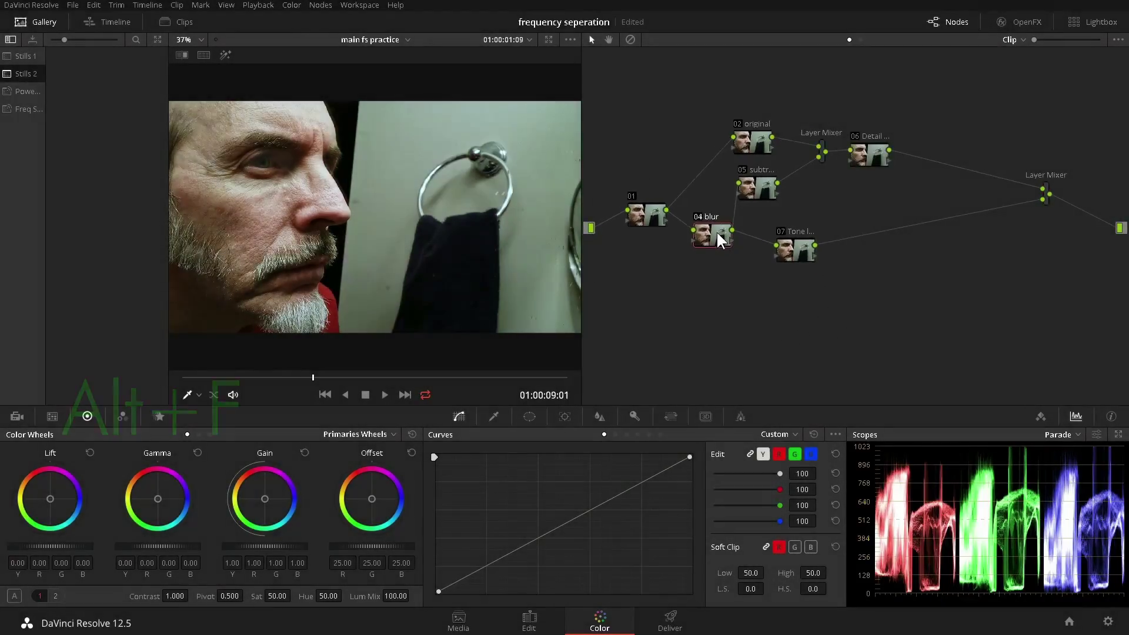
key("alt+shift+z")
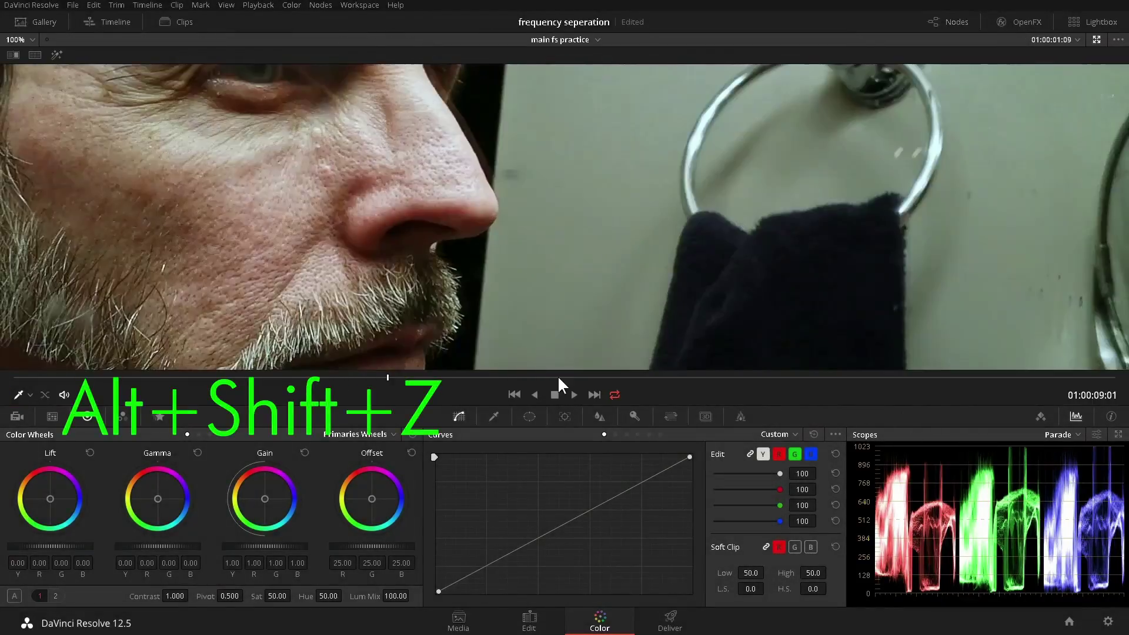
left_click(597, 413)
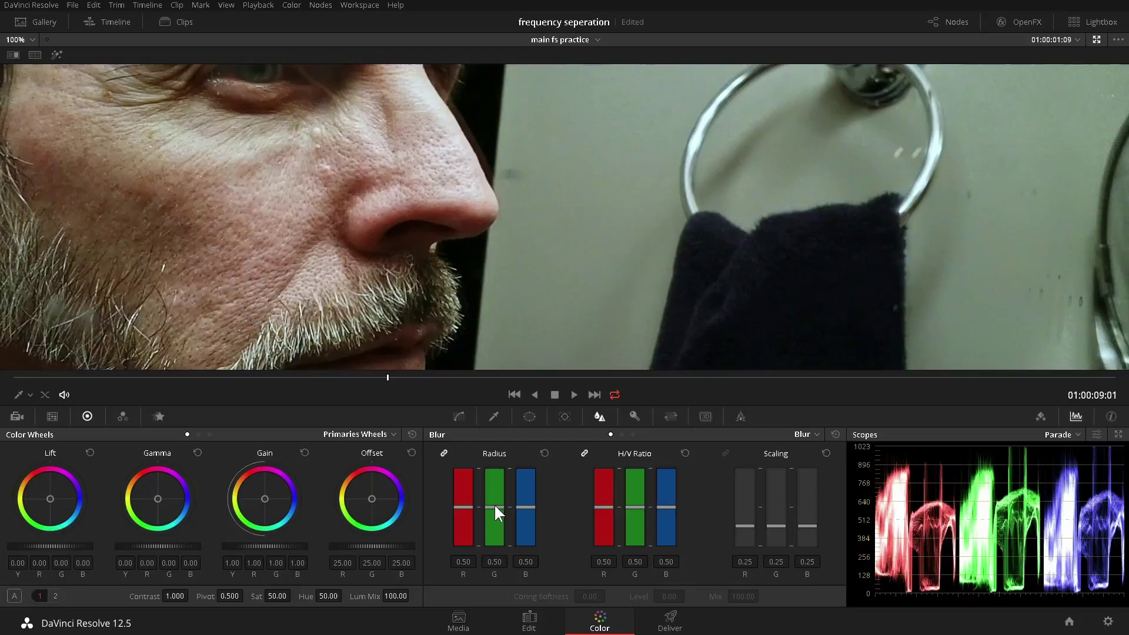
left_click_drag(494, 504, 491, 485)
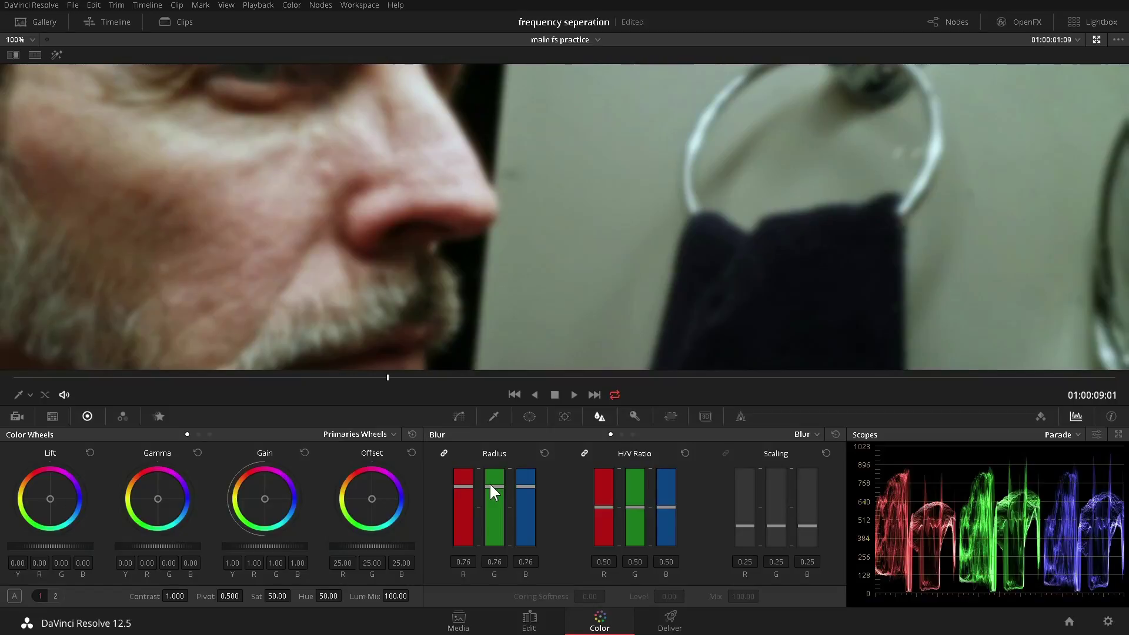
key("alt+f")
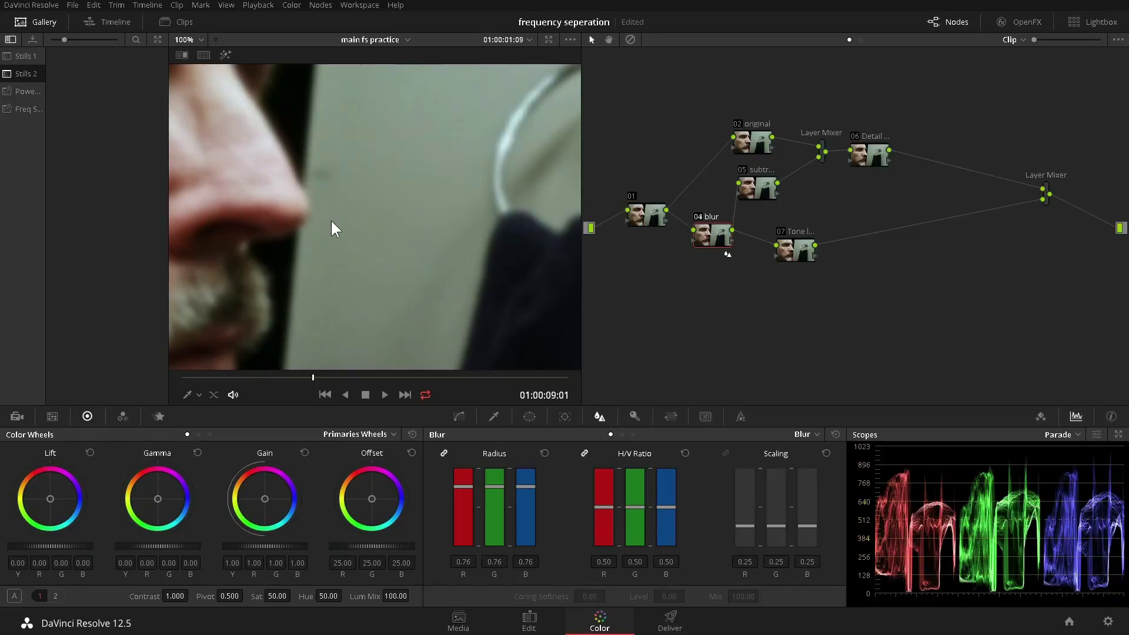
key("shift+z")
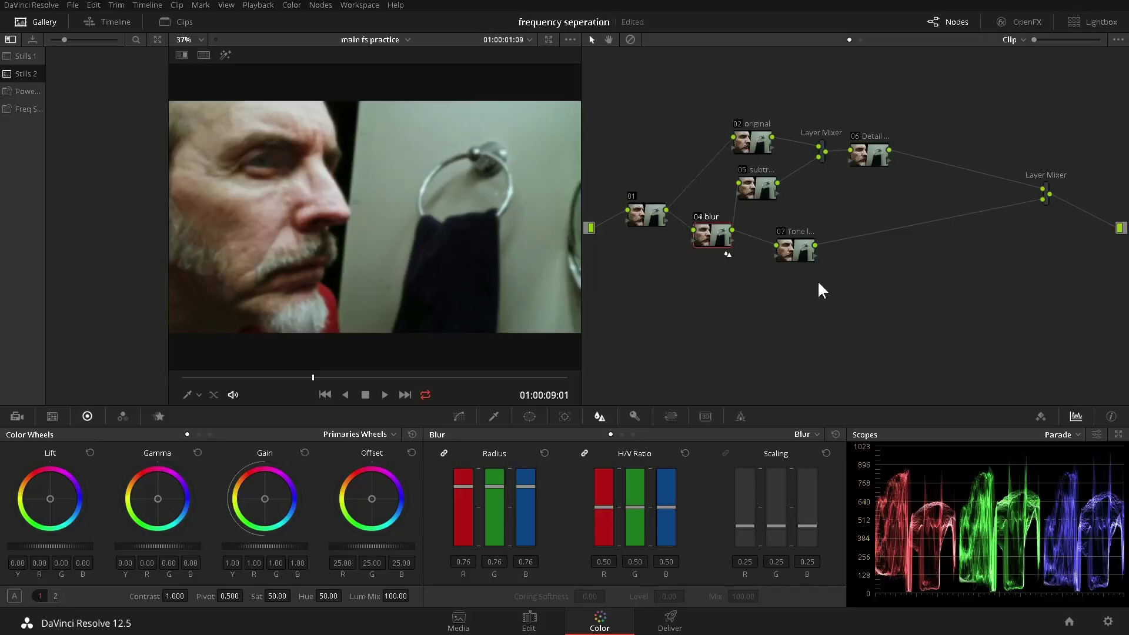
Set the first Layer Mixer's composite mode to Subtract
right_click(823, 154)
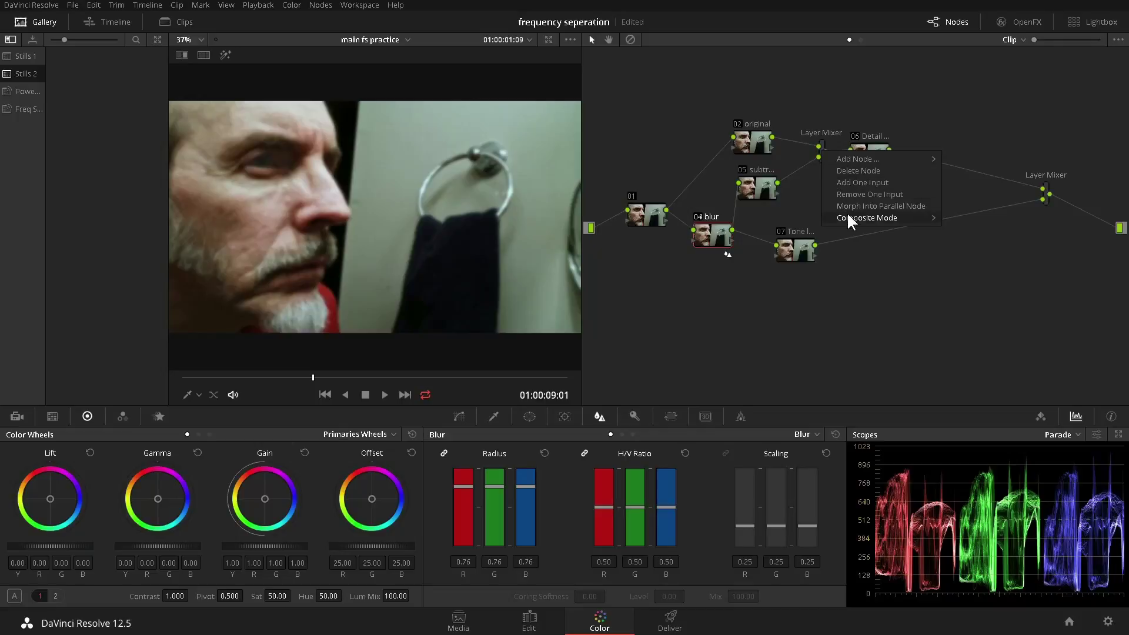
mouse_move(848, 219)
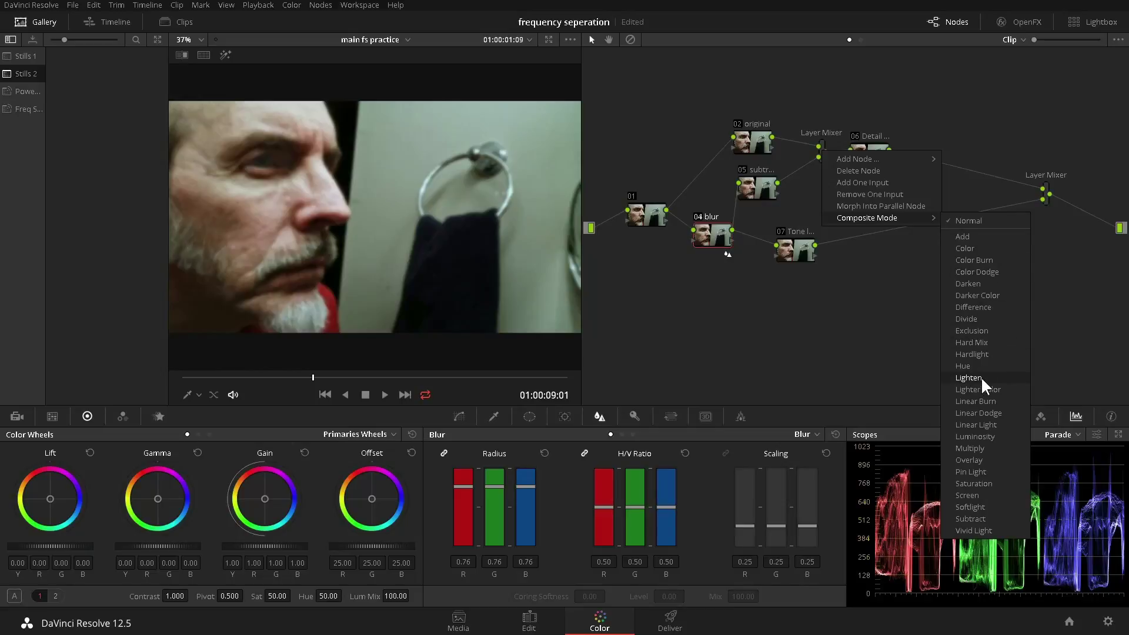
left_click(980, 518)
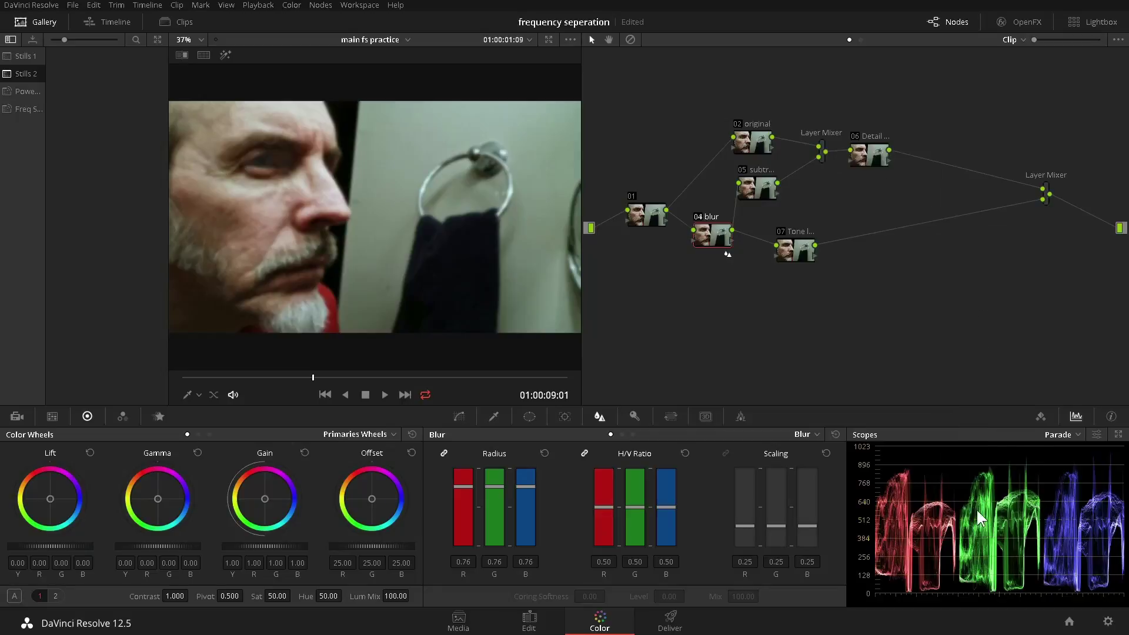
Inspect node 06 Detail in highlight mode, then return to full colour and node 04 blur
key("shift+h")
left_click(866, 155)
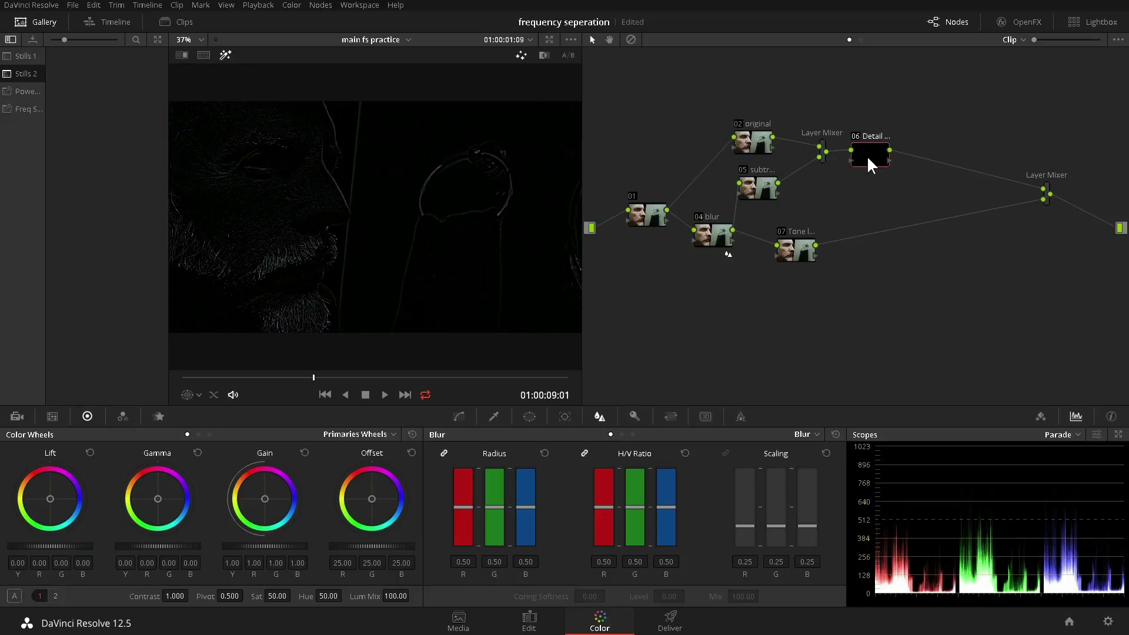
key("alt+f")
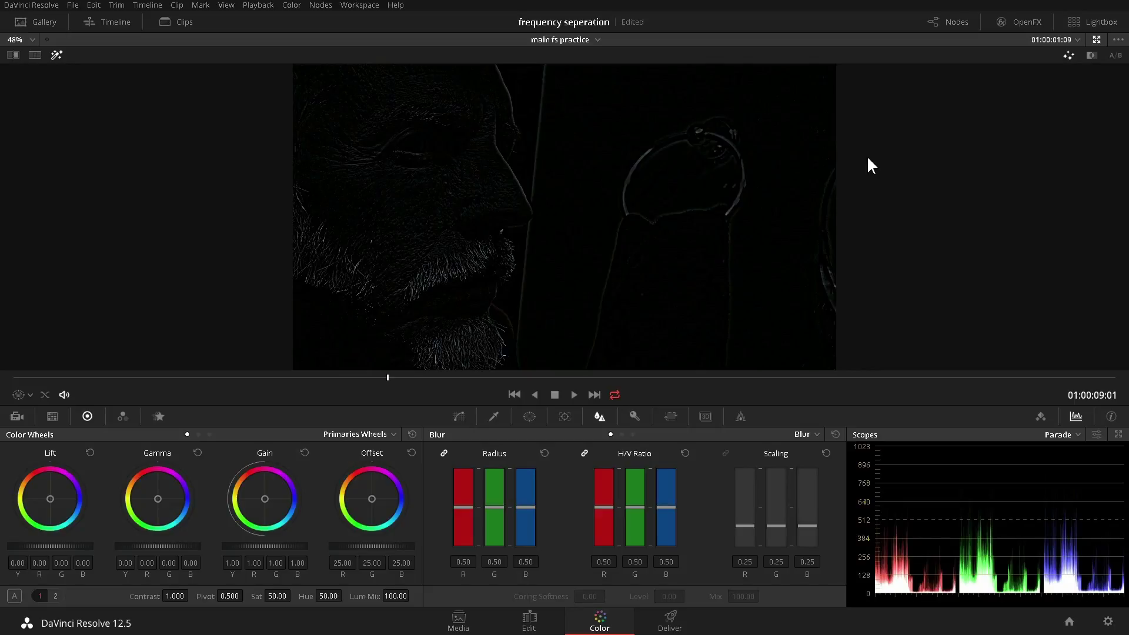
key("alt+f")
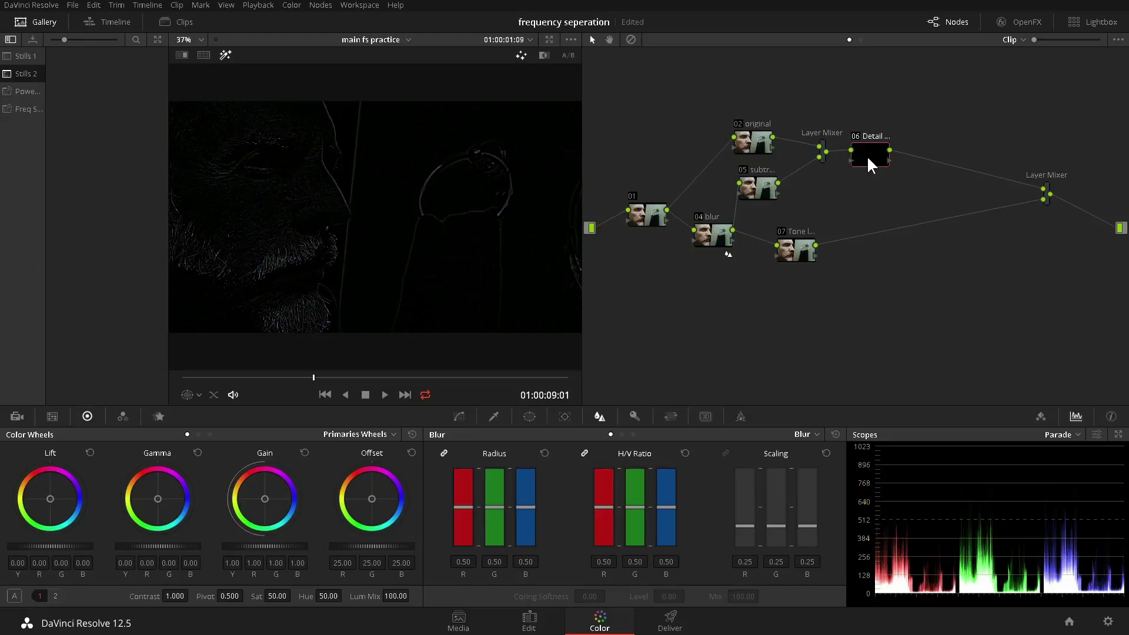
key("shift+h")
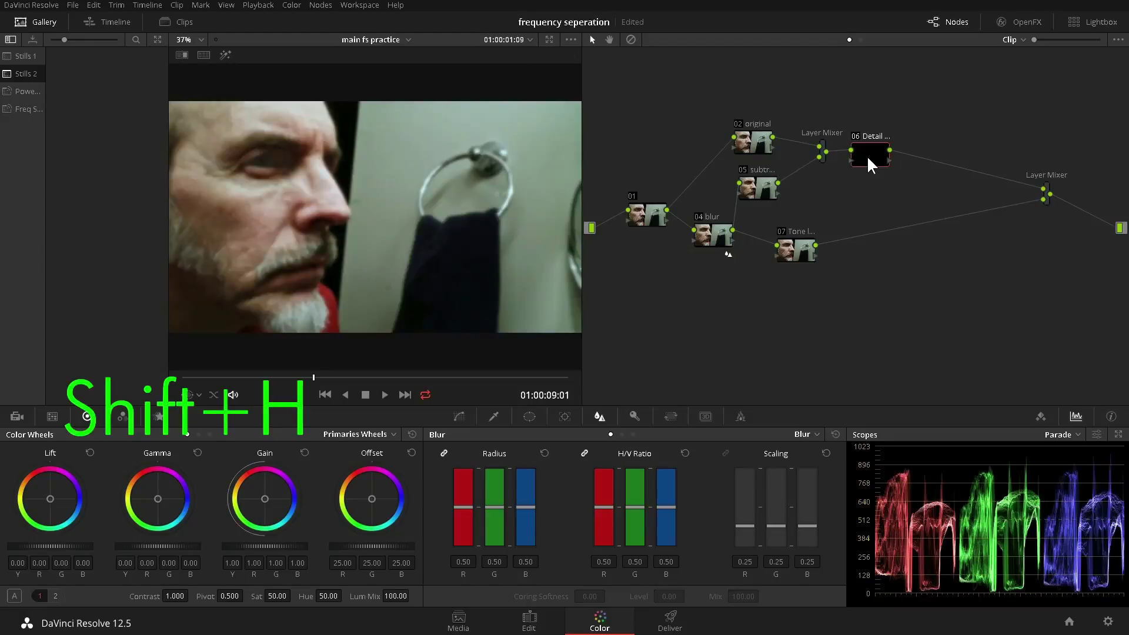
left_click(708, 234)
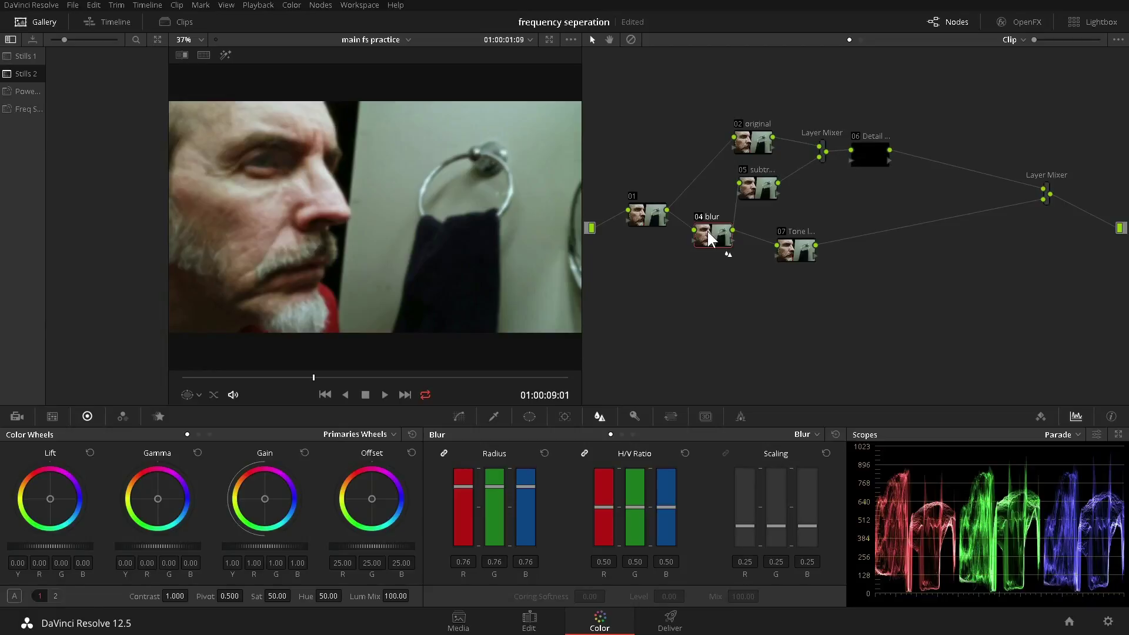
Switch the final Layer Mixer's composite mode to Add
right_click(1046, 198)
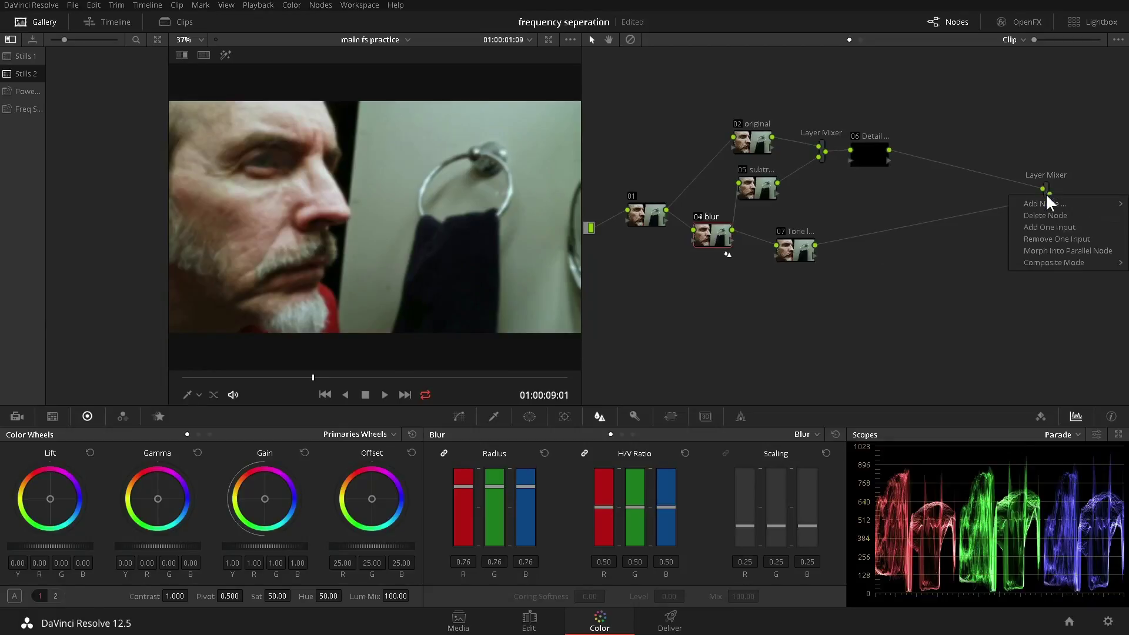
mouse_move(1064, 264)
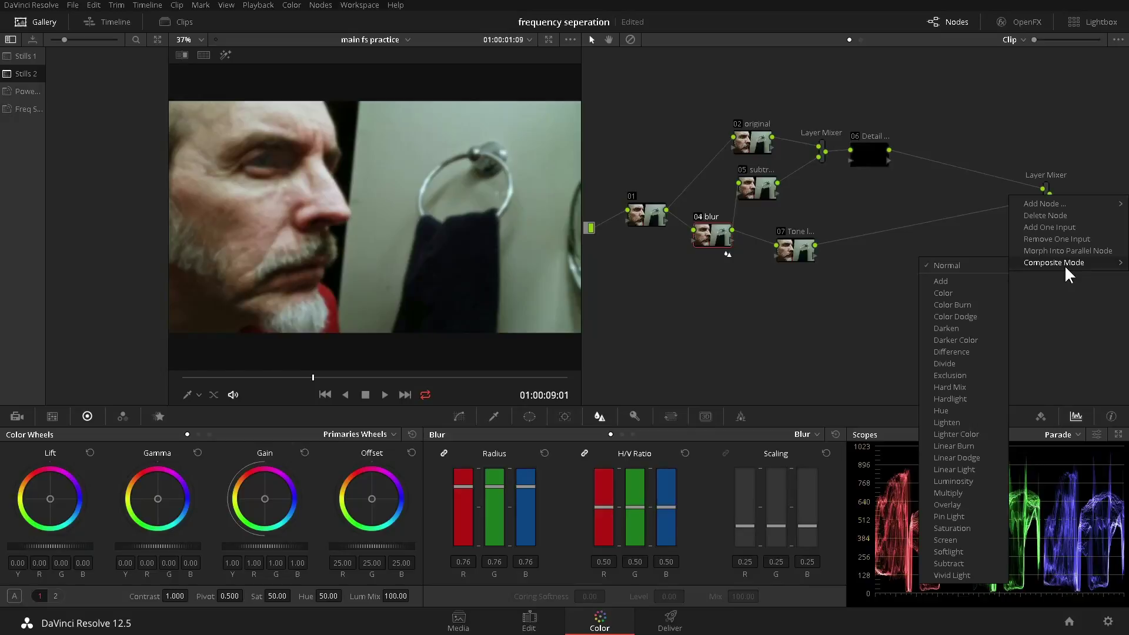
left_click(935, 284)
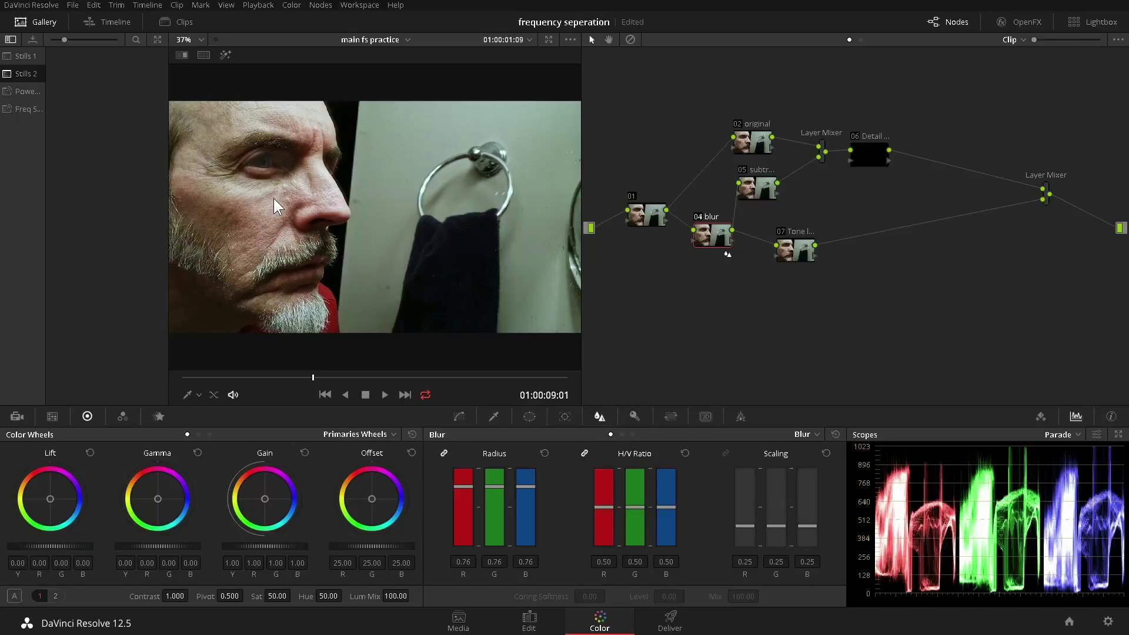
Grab a gallery still and label it 'frequency seperation - basic setup'
right_click(369, 189)
left_click(396, 198)
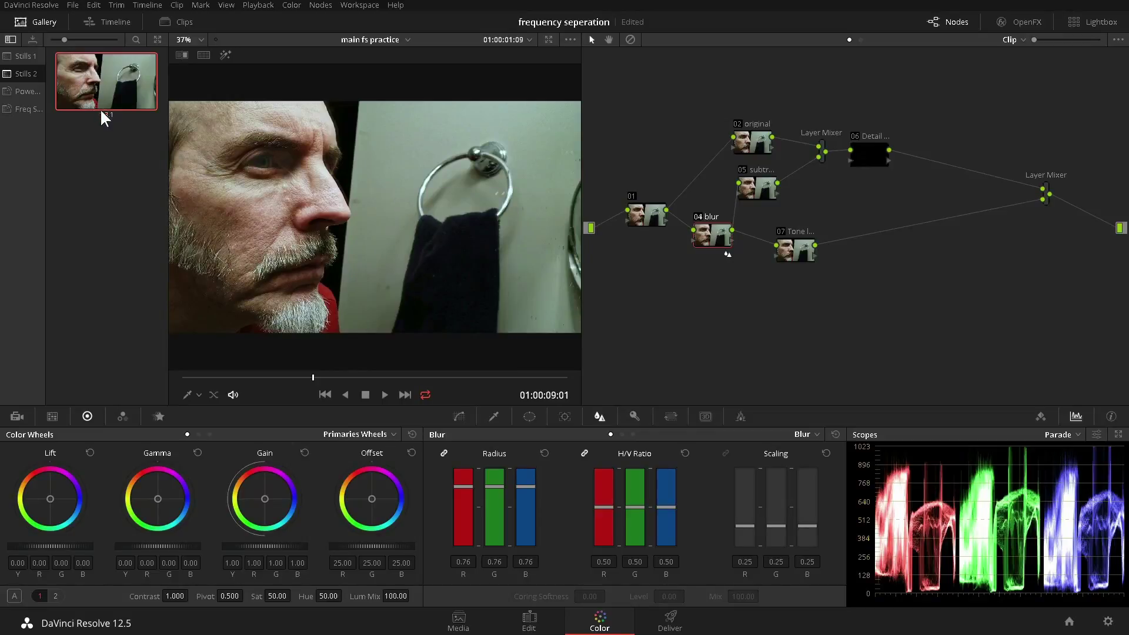
right_click(107, 94)
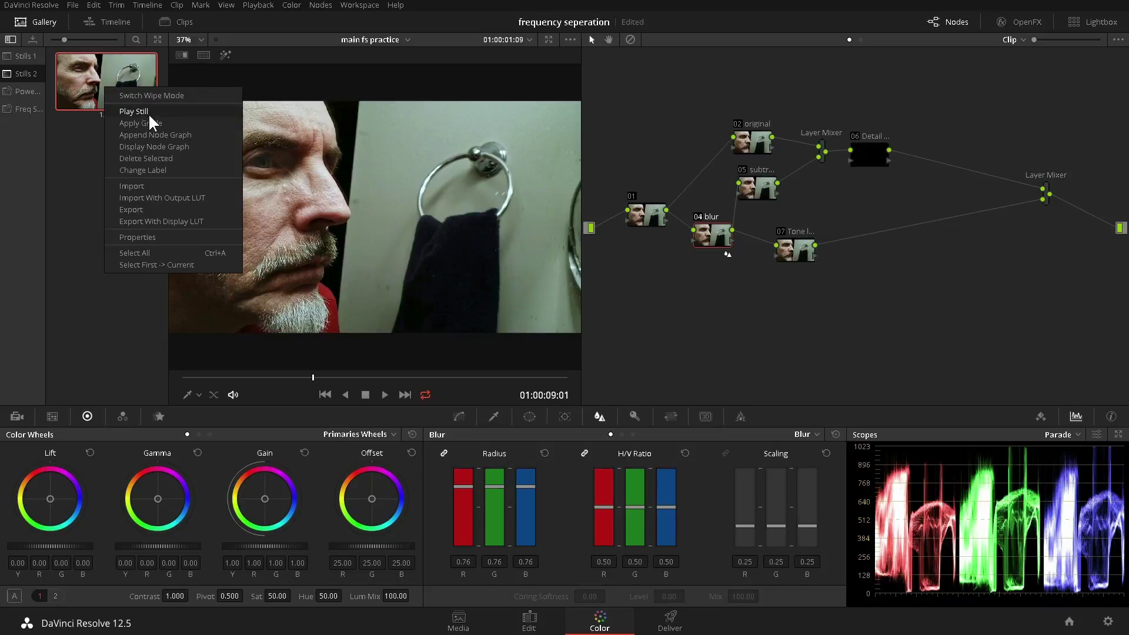
left_click(154, 169)
type("fre")
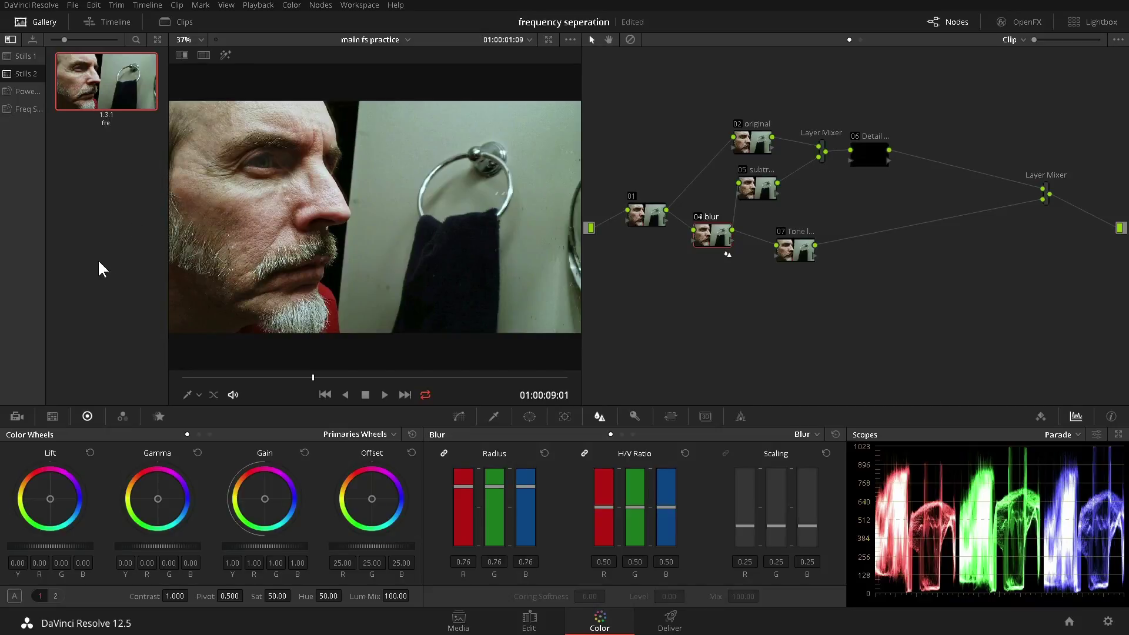
type("quency seperat")
type("ion - basi")
type("c se")
type("tup")
key("Return")
left_click(802, 255)
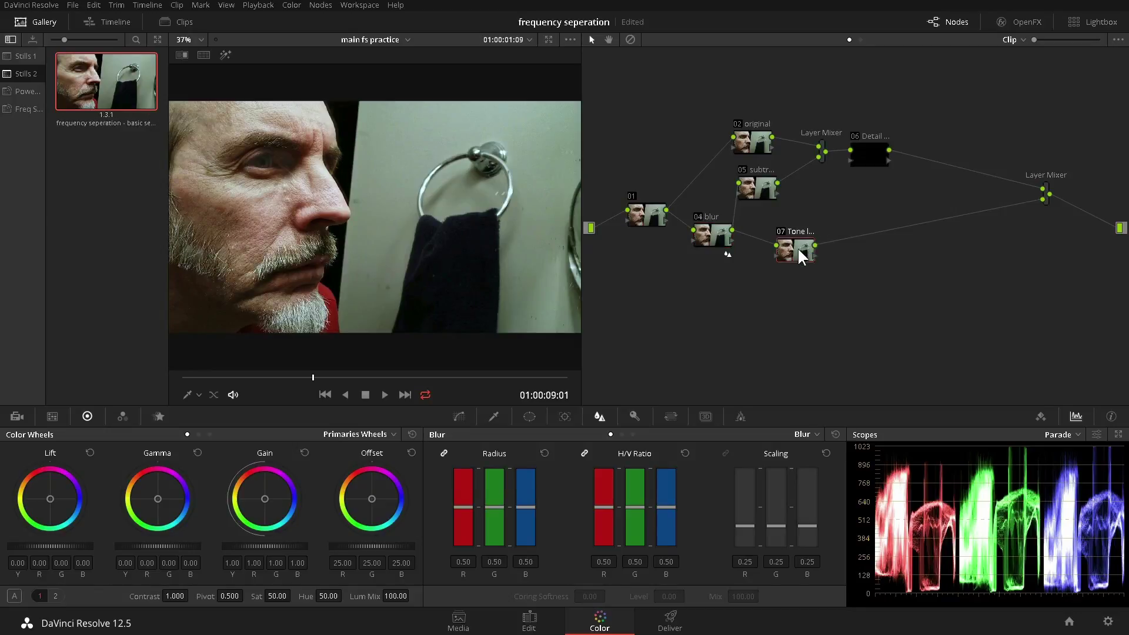
Add node 09 after Tone with a circle window over the cheek and nose, then serial node 10
key("alt+s")
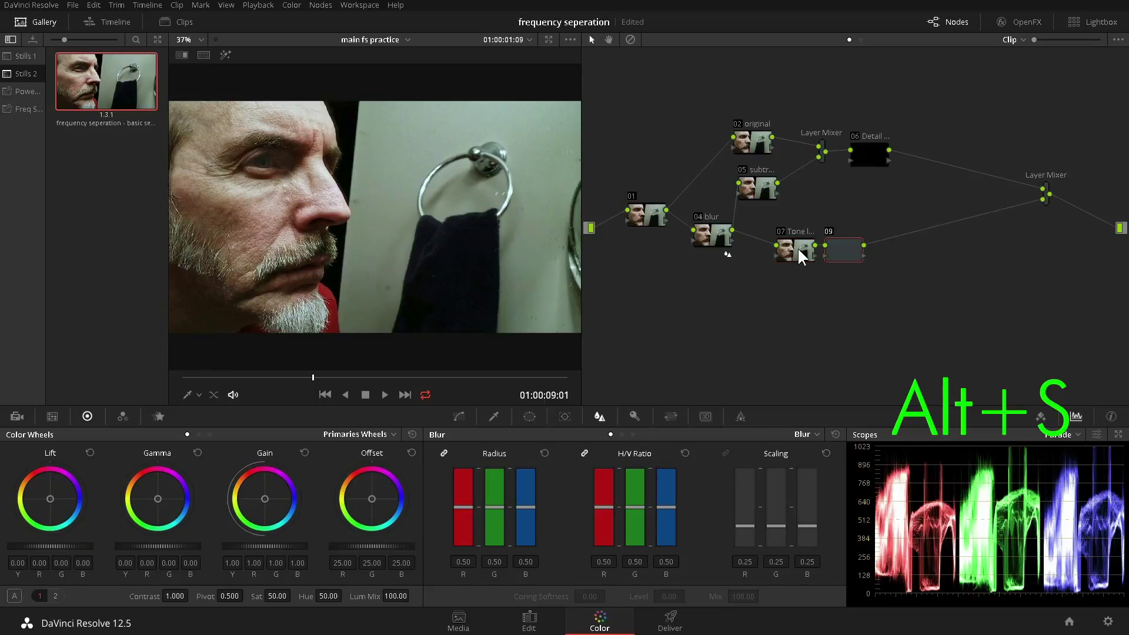
left_click(529, 416)
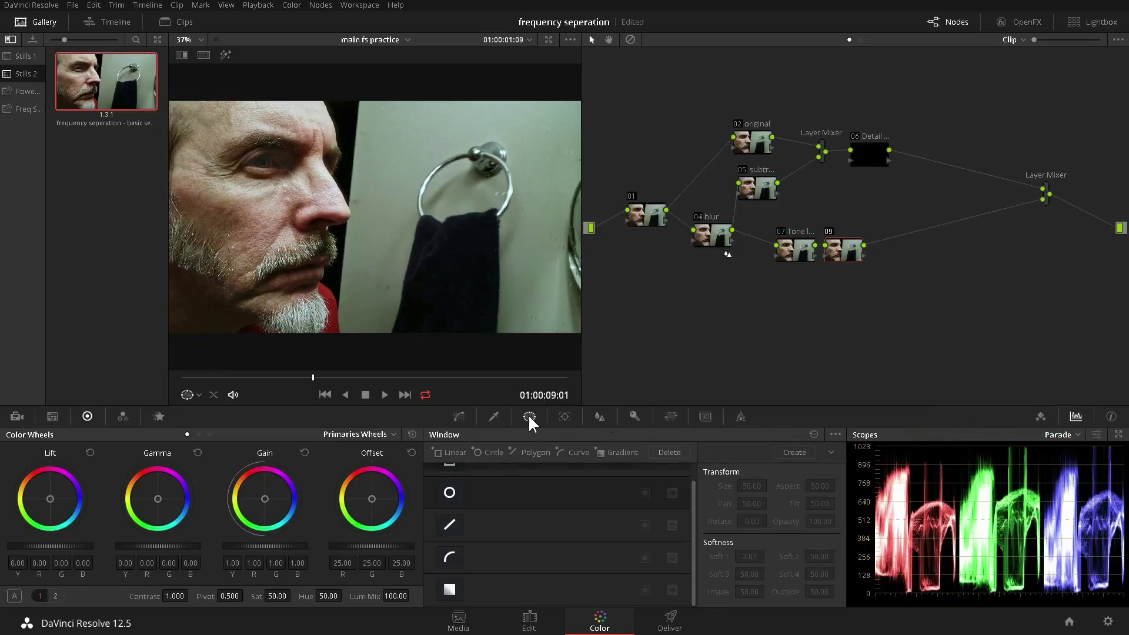
left_click(448, 492)
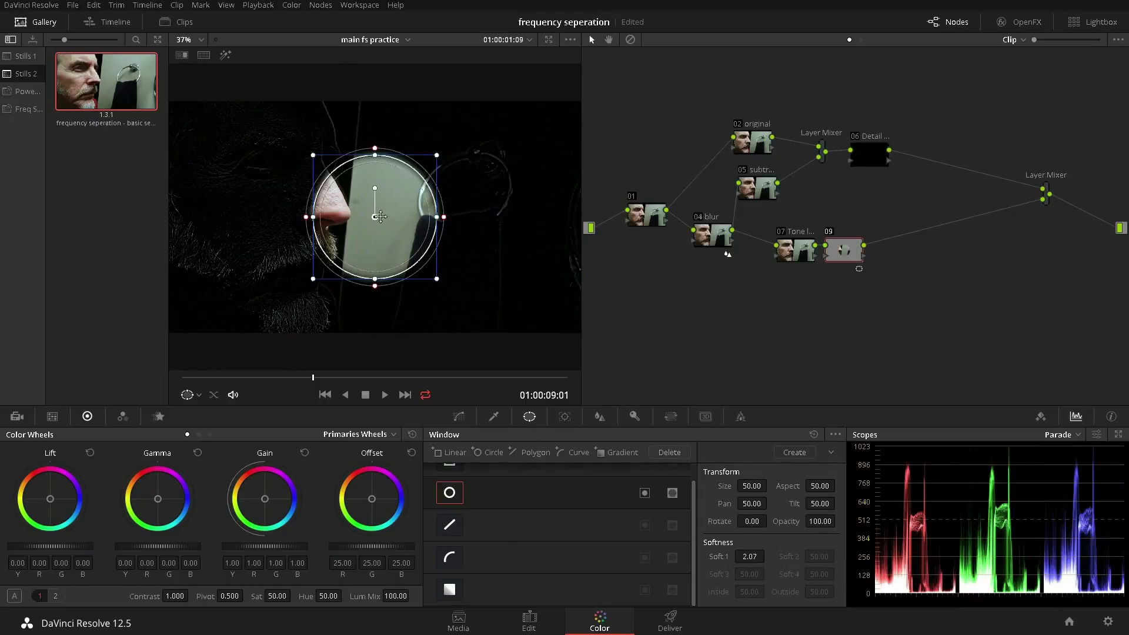
mouse_move(374, 217)
left_mouse_down()
mouse_move(250, 202)
mouse_move(374, 213)
left_mouse_up()
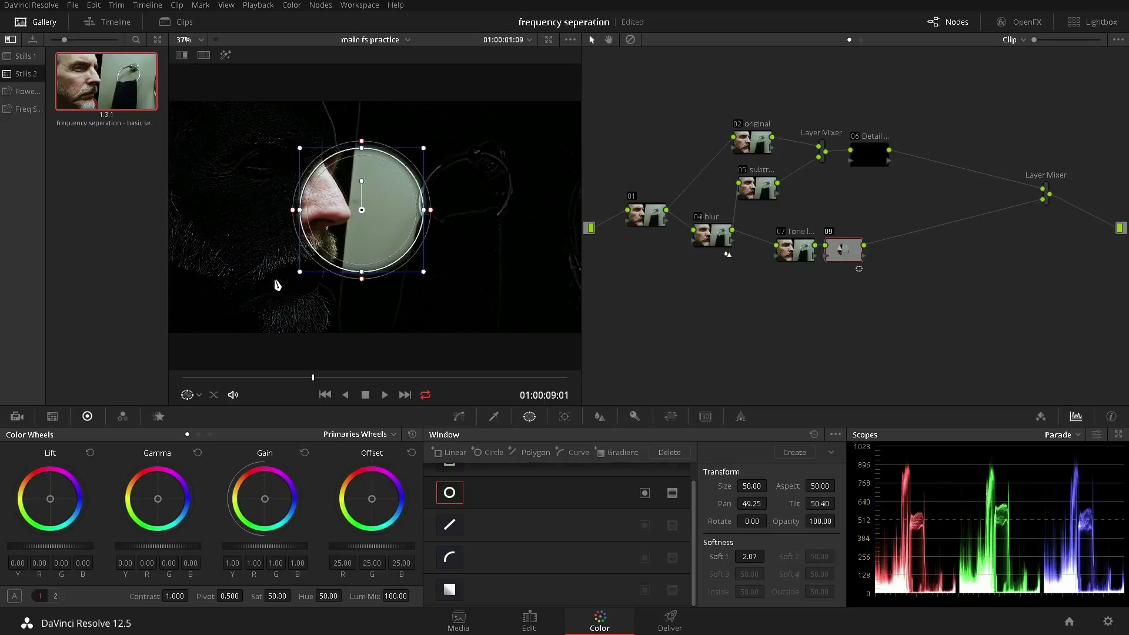
key("alt+s")
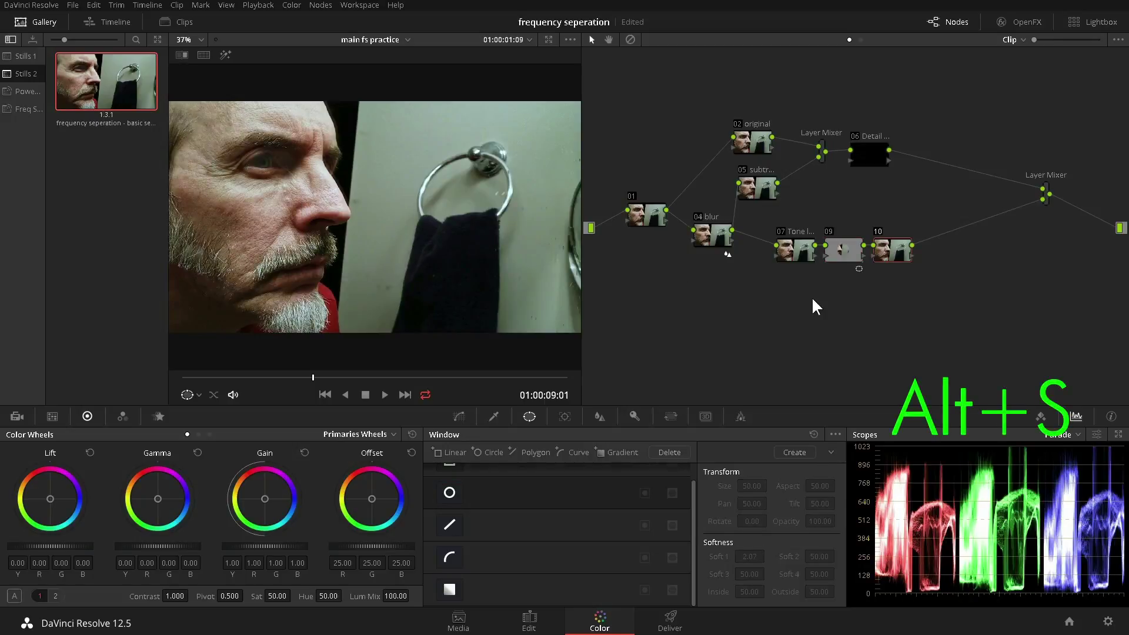
Label node 09 'cheek' and node 10 'NULL'
left_click(842, 246)
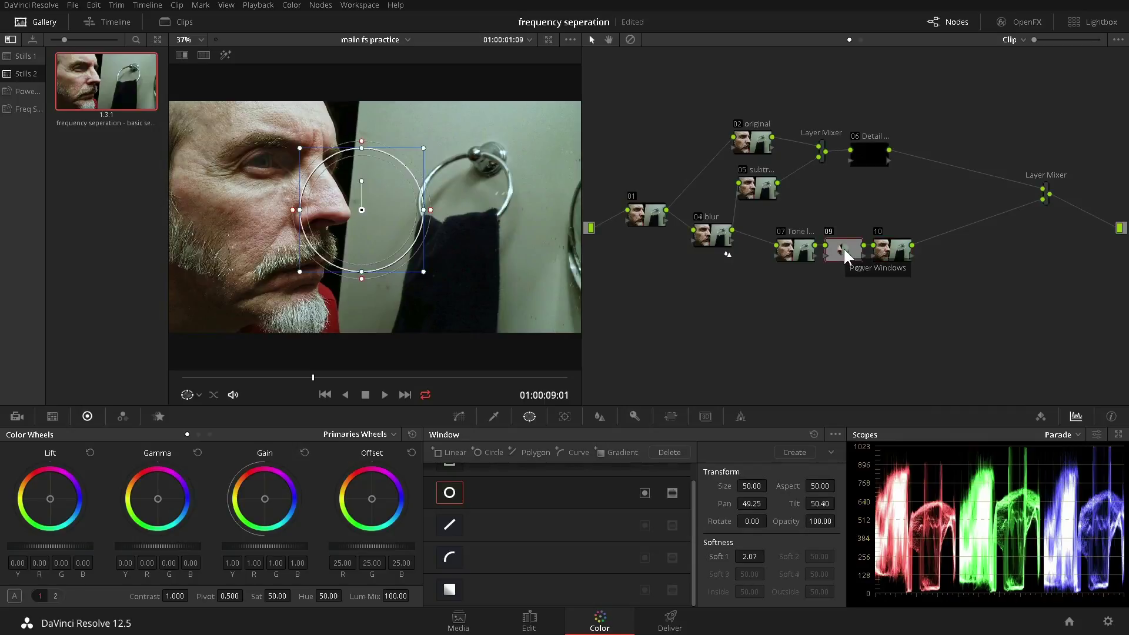
right_click(843, 247)
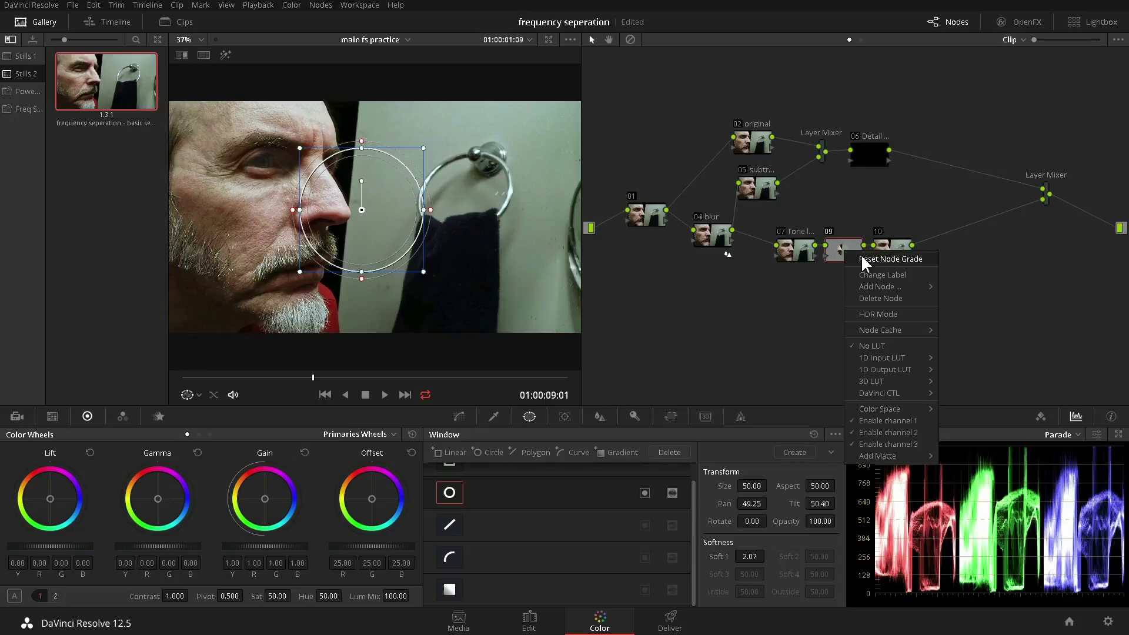
left_click(864, 274)
type("cheek")
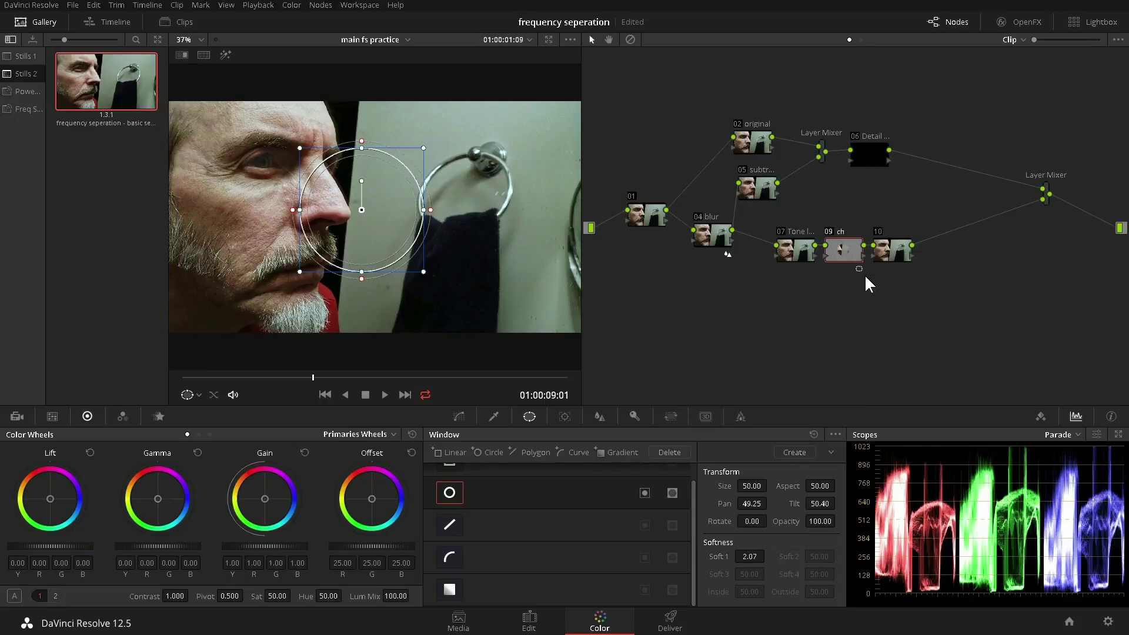
left_click(894, 250)
right_click(894, 245)
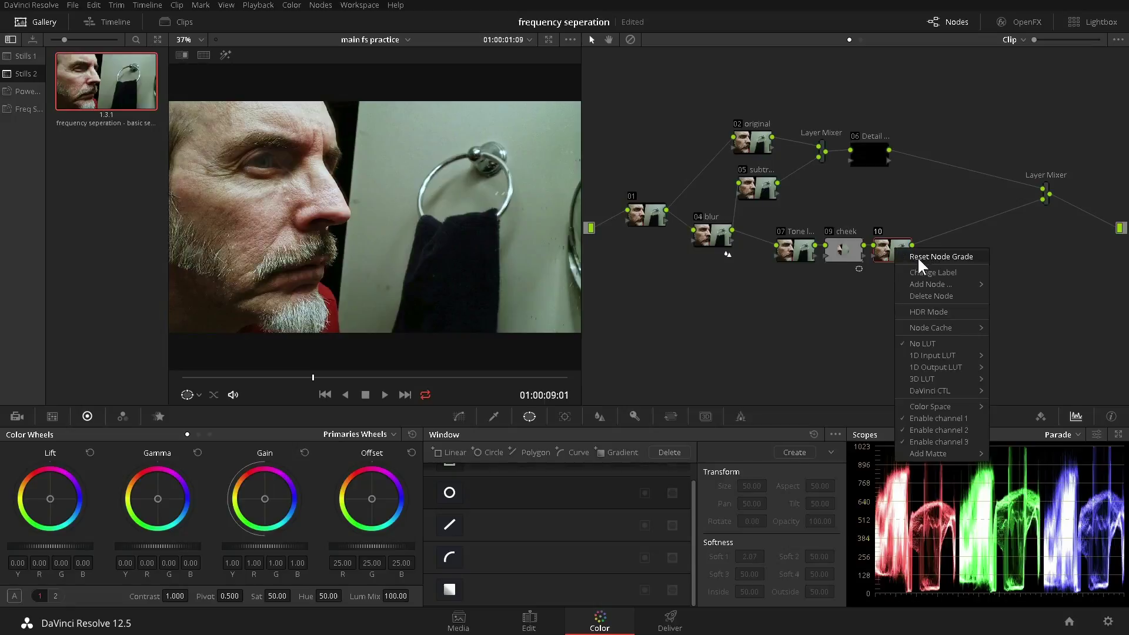
left_click(922, 272)
type("NULL")
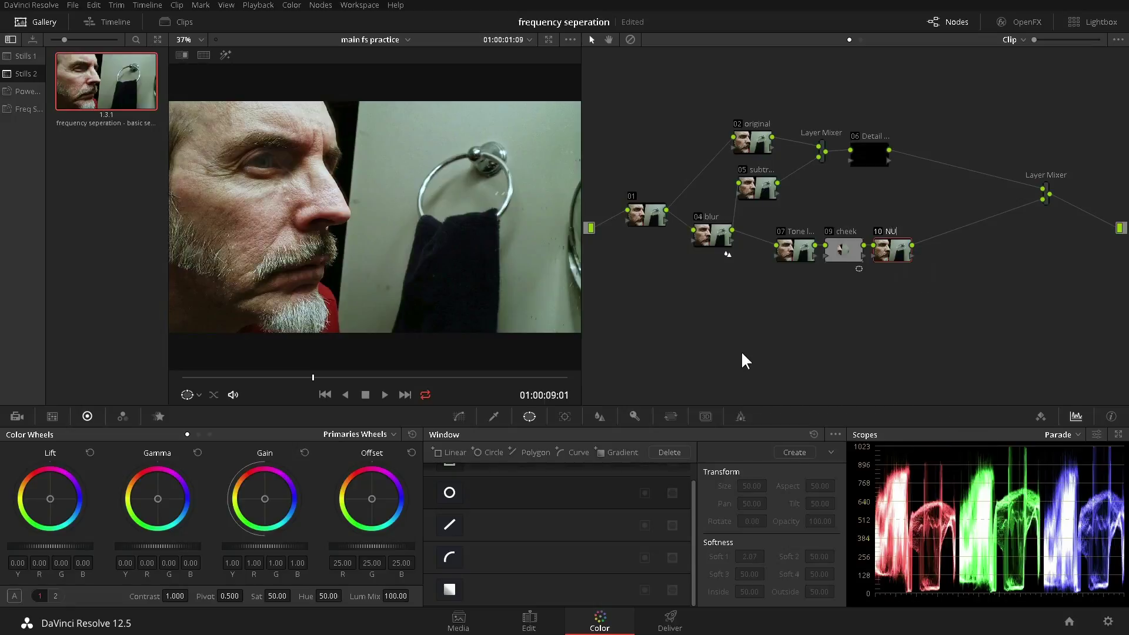
Move the NULL node aside and position the cheek window over the cheek
left_click(838, 254)
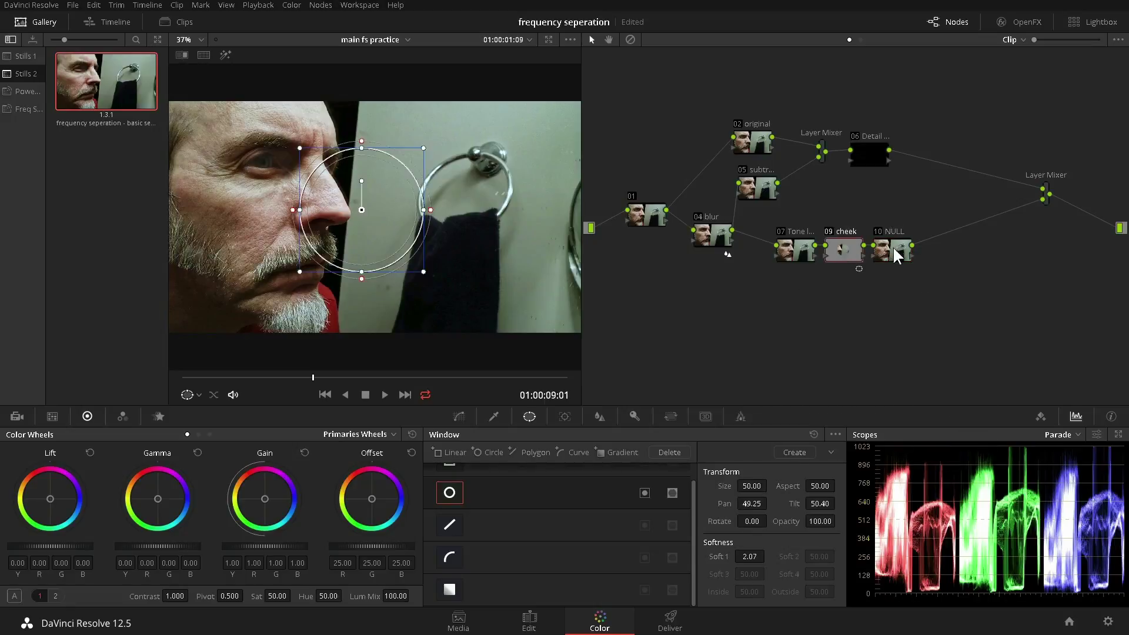
left_click_drag(893, 246, 1007, 223)
left_click_drag(362, 210, 270, 222)
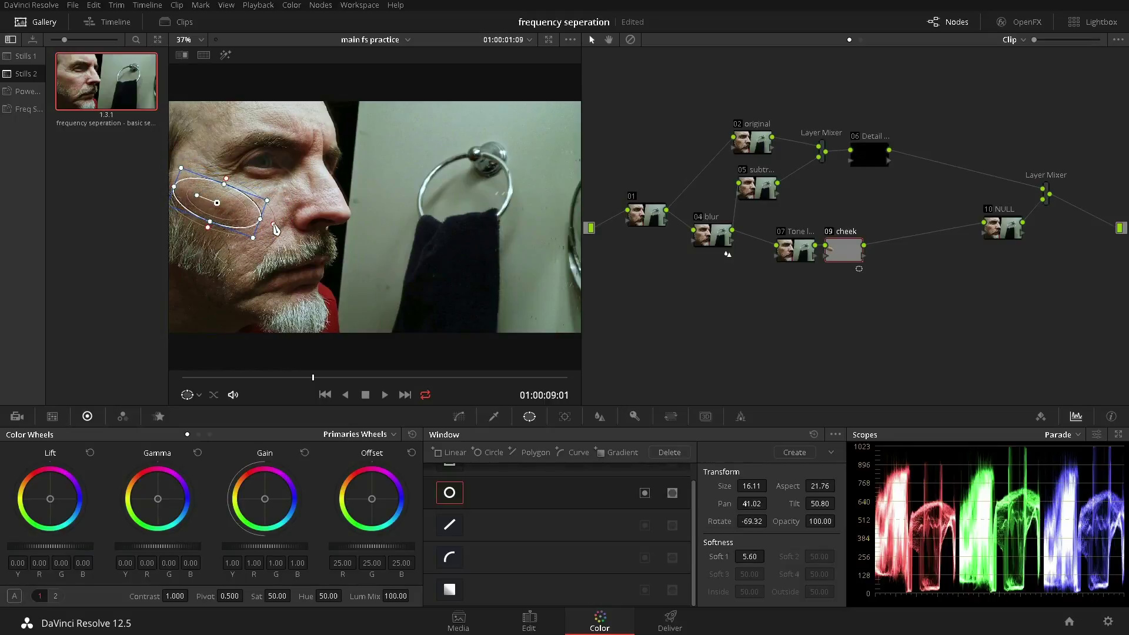
Track the cheek window forward and backward, return to the 01:00:09:01 keyframe, and hide the overlay
left_click(564, 417)
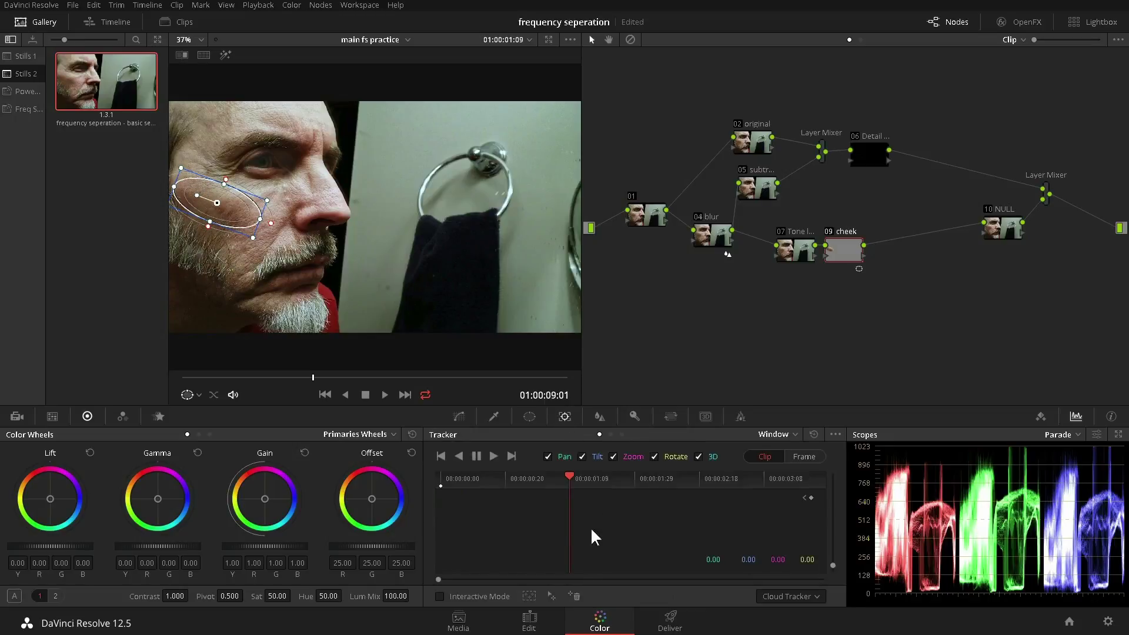
left_click(493, 456)
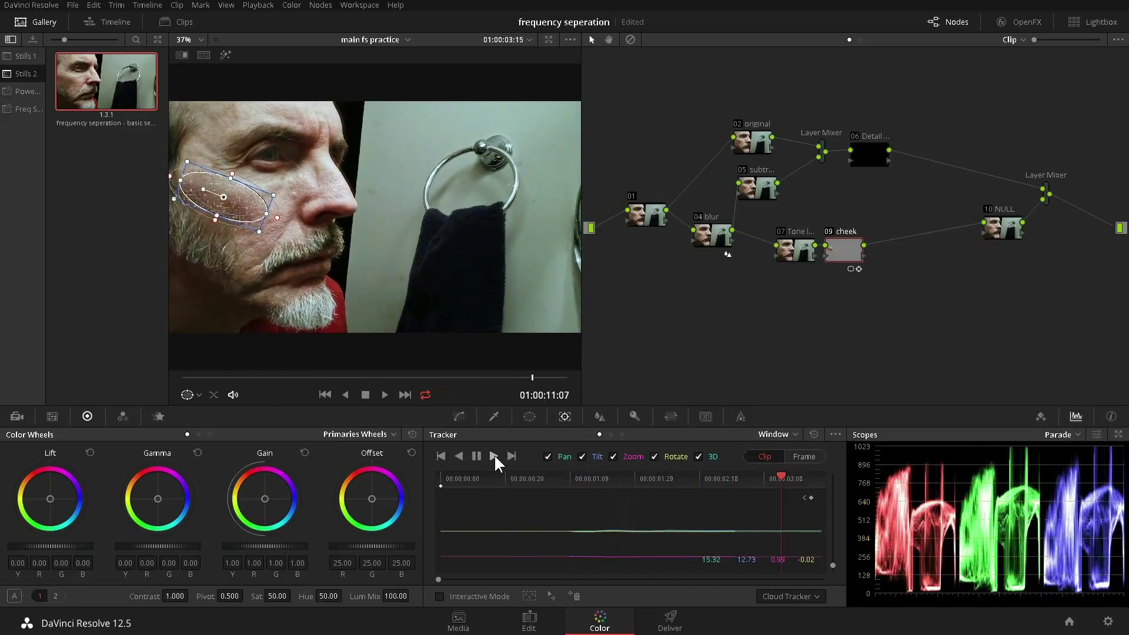
left_click(804, 498)
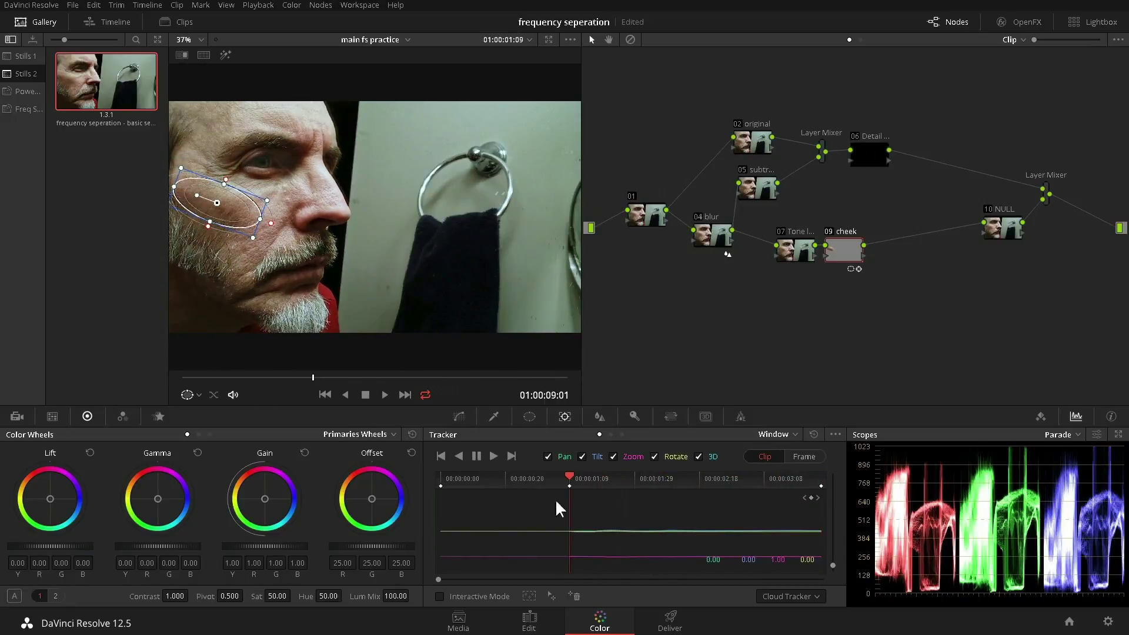
left_click(458, 457)
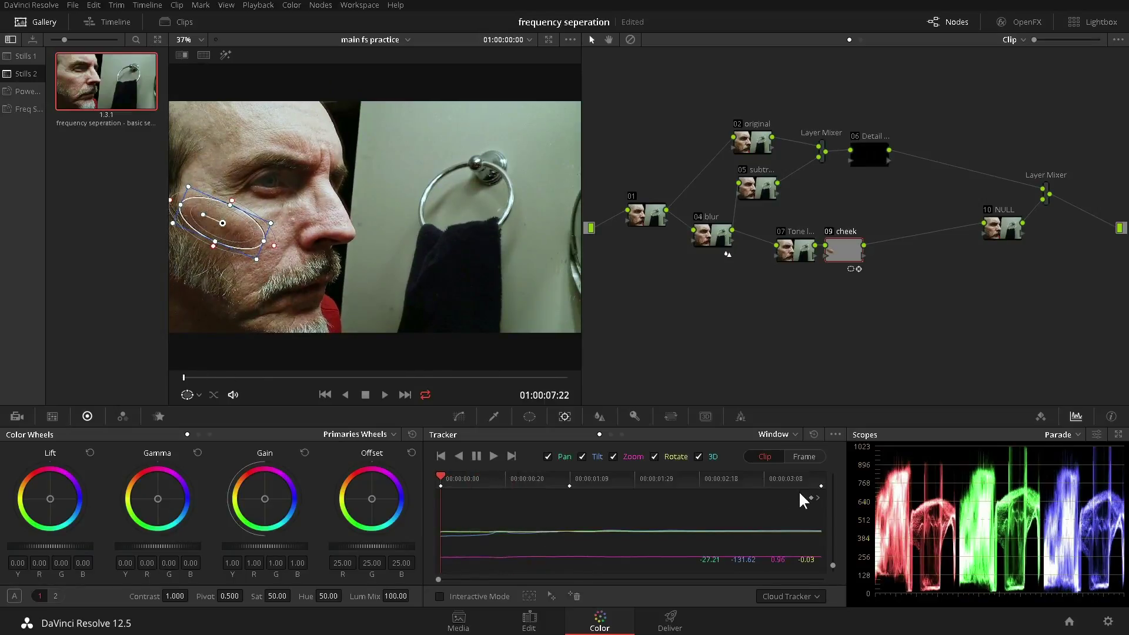
left_click(817, 497)
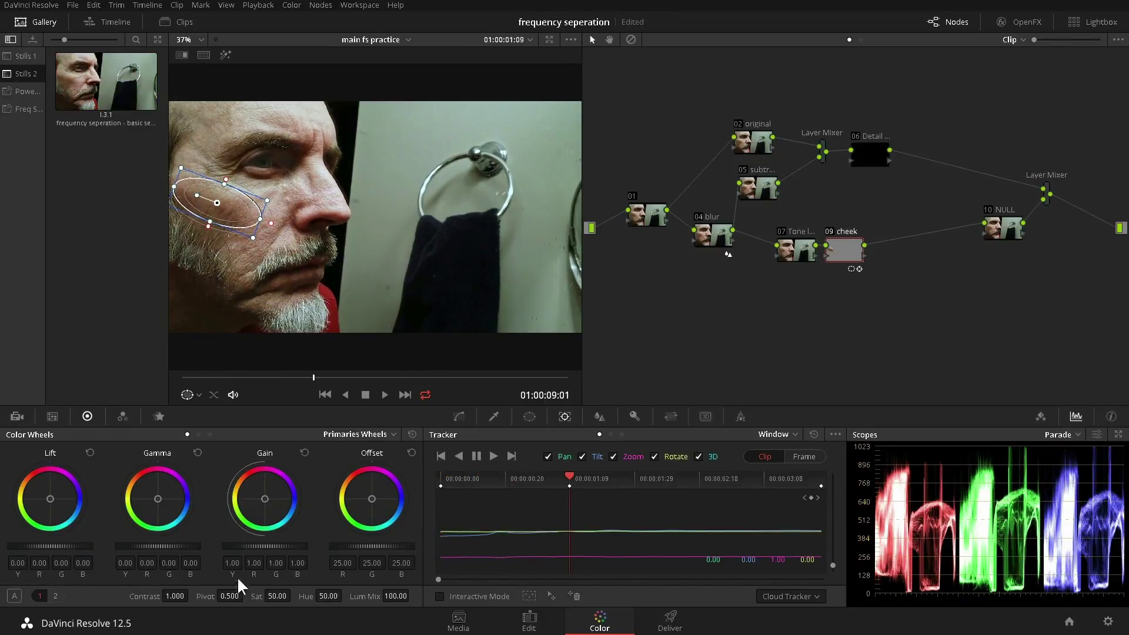
left_click(198, 395)
left_click(204, 413)
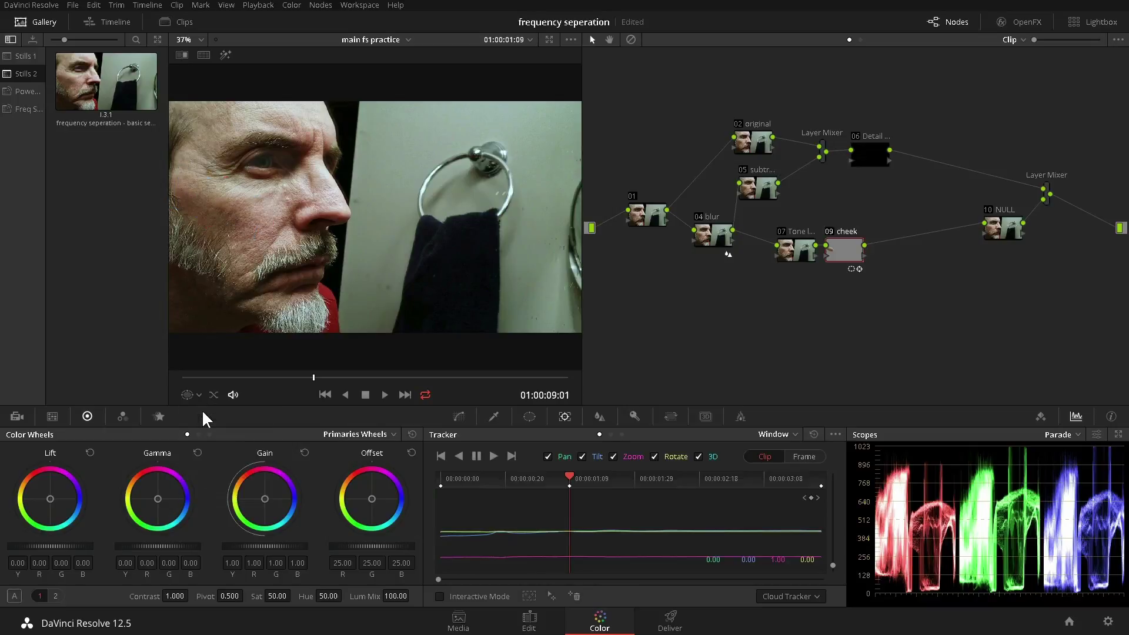
On the cheek node, set midtone detail to -100 and raise the linked blur radius to 0.77
left_click(55, 595)
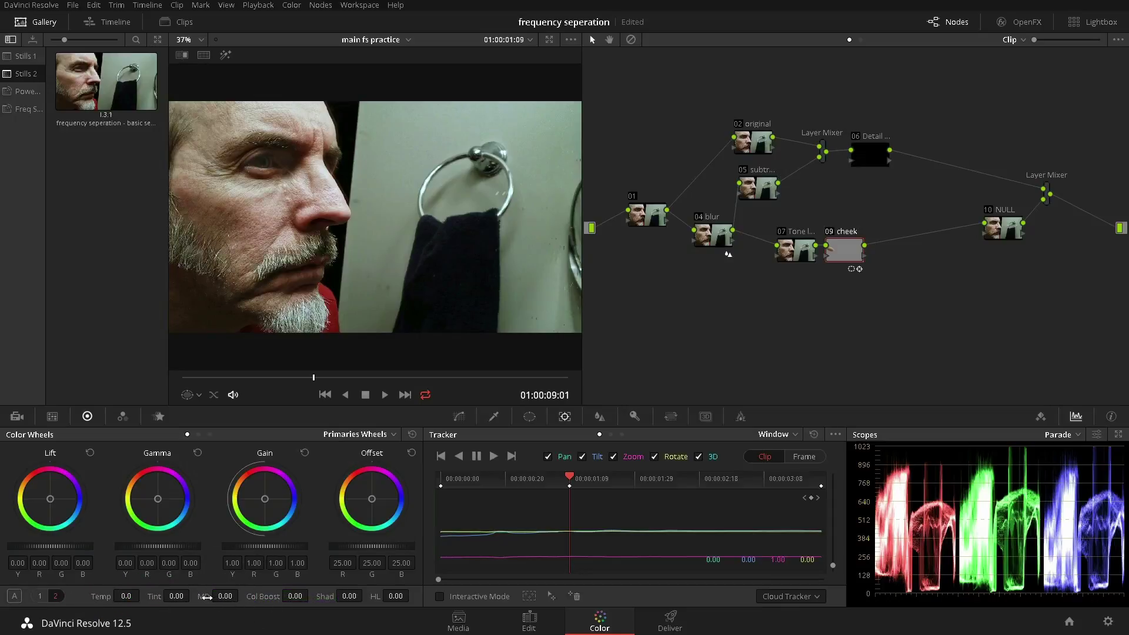
left_click_drag(225, 595, 210, 596)
key("alt+shift+z")
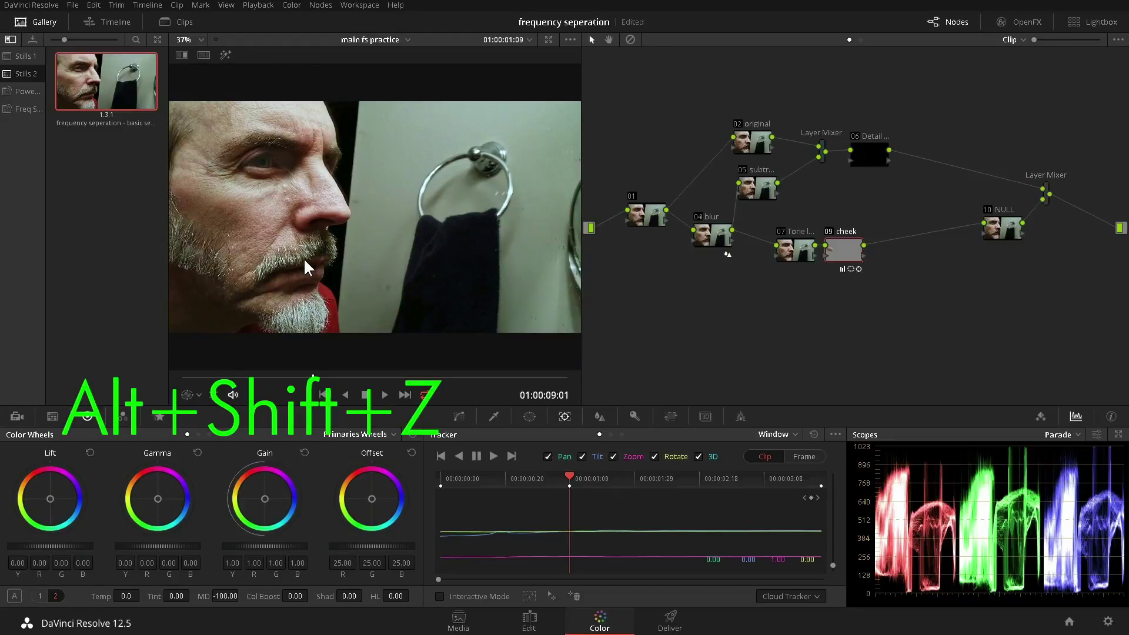
left_click_drag(225, 241, 588, 280)
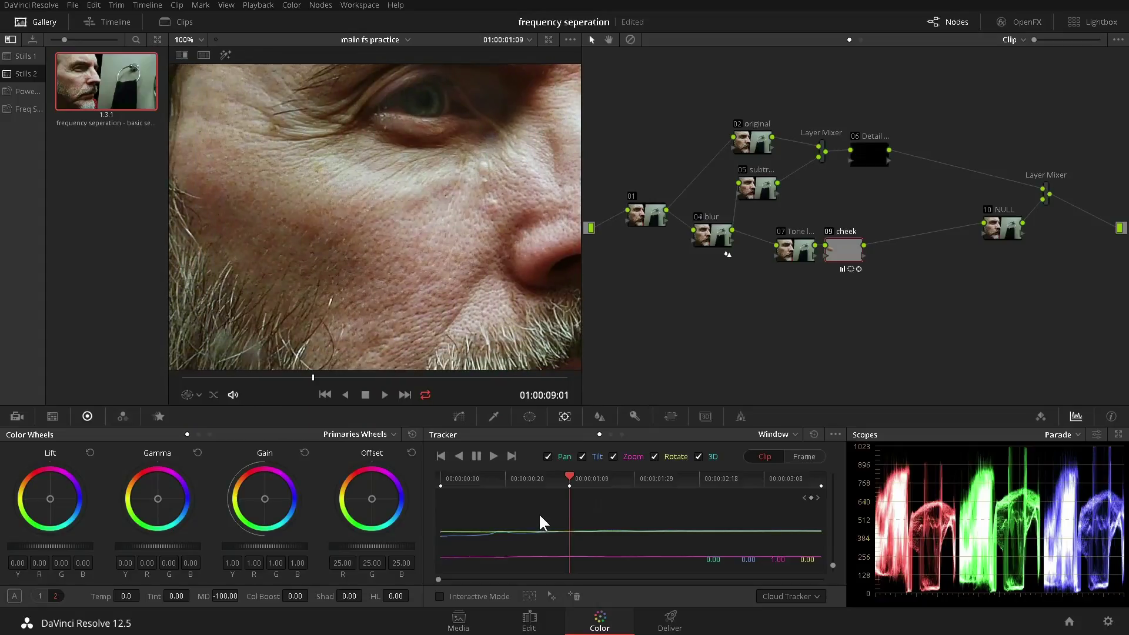
left_click(598, 416)
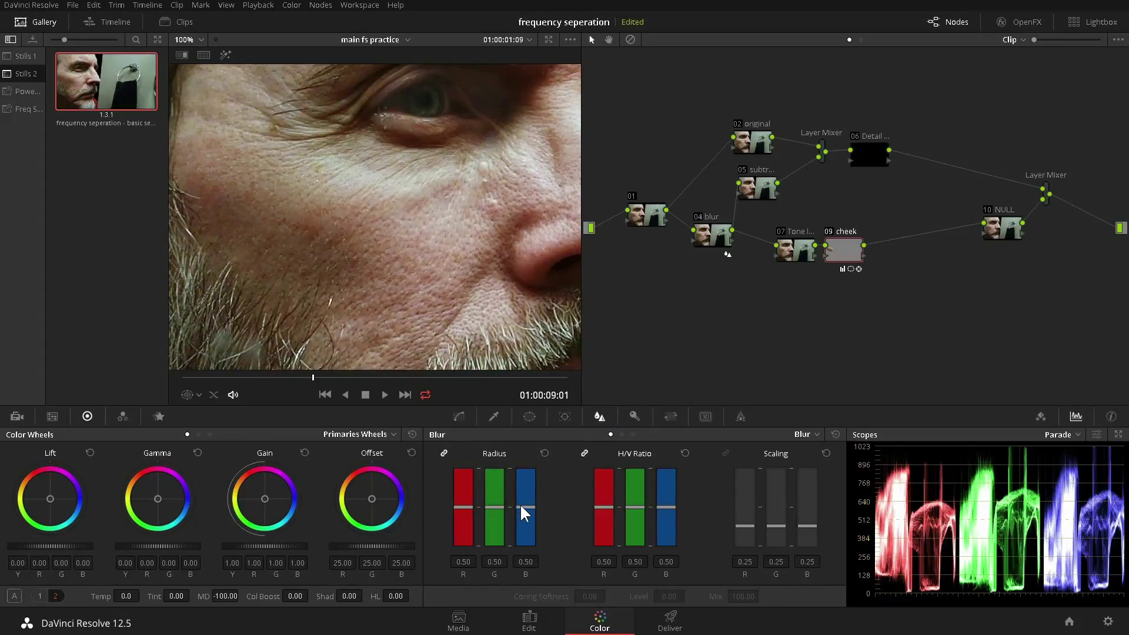
left_click_drag(525, 506, 528, 481)
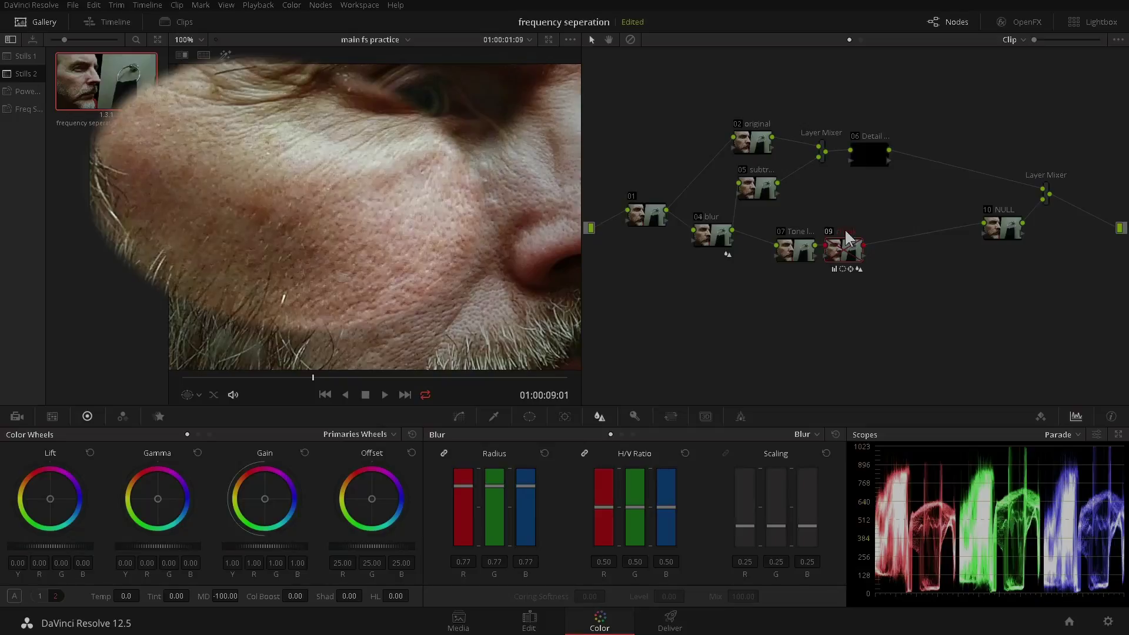
key("shift+z")
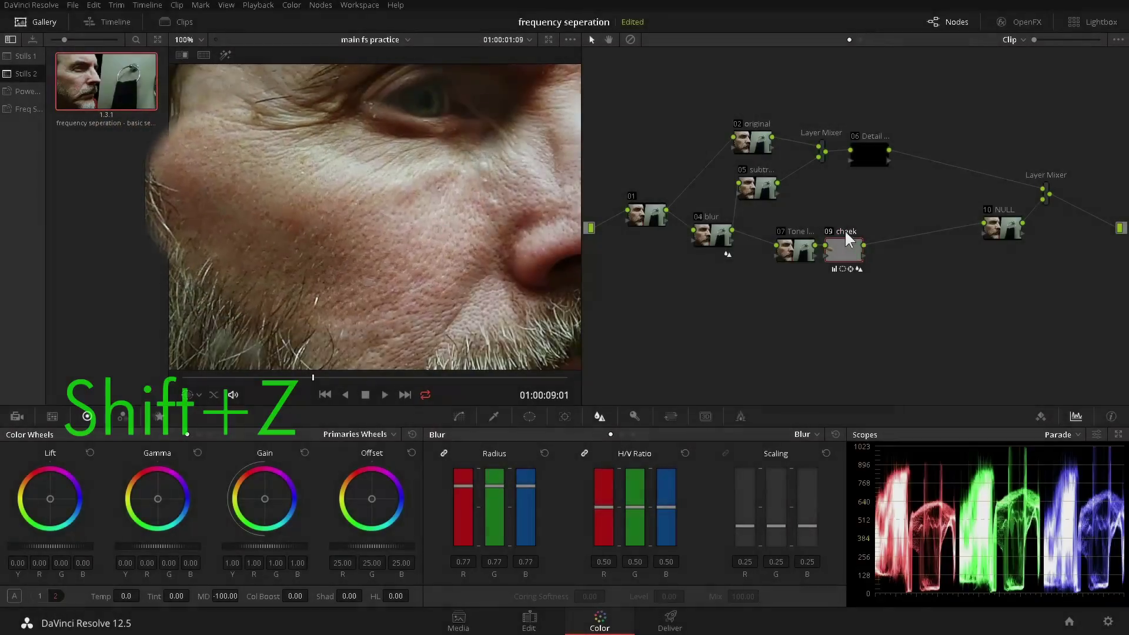
key("shift+z")
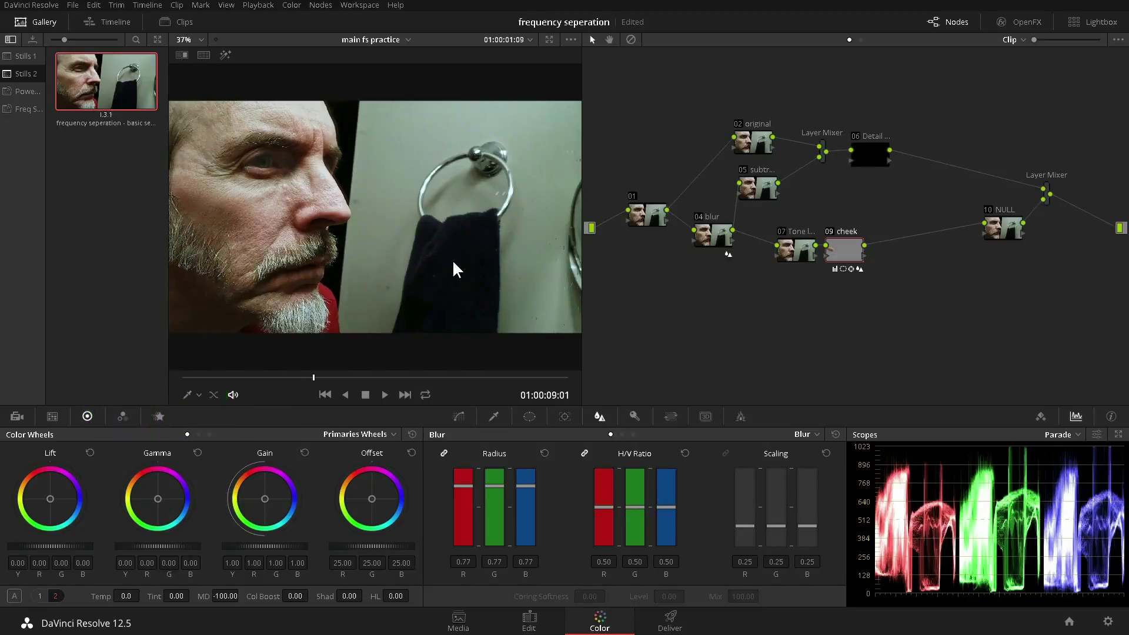
Add serial node 11 after the cheek node, label it 'nose', and choose a Curve power window
key("alt+s")
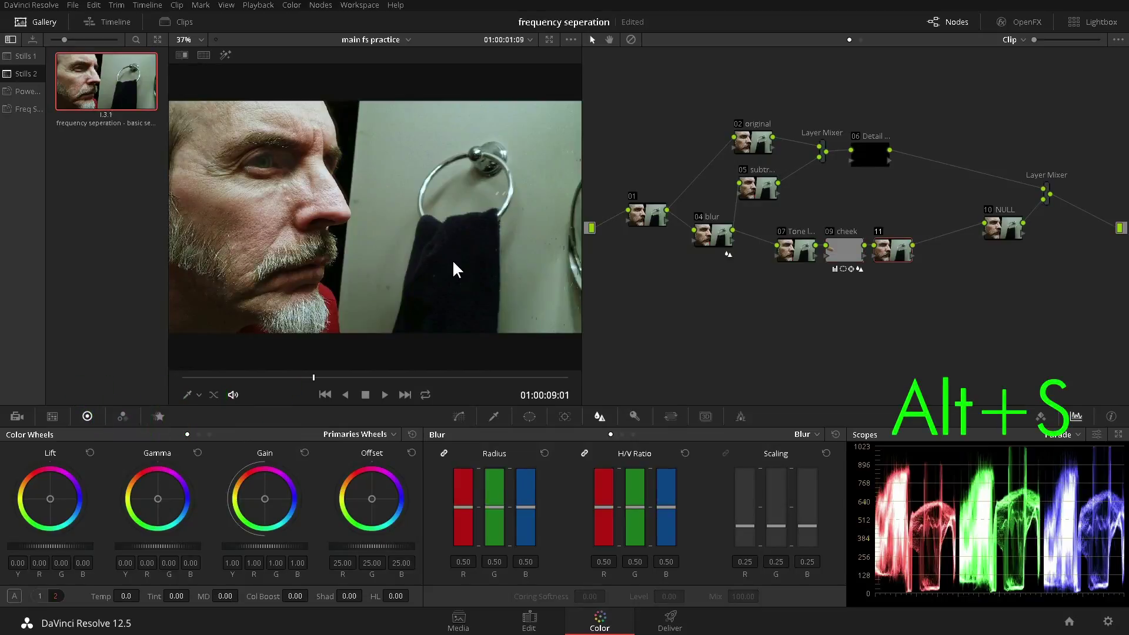
right_click(892, 246)
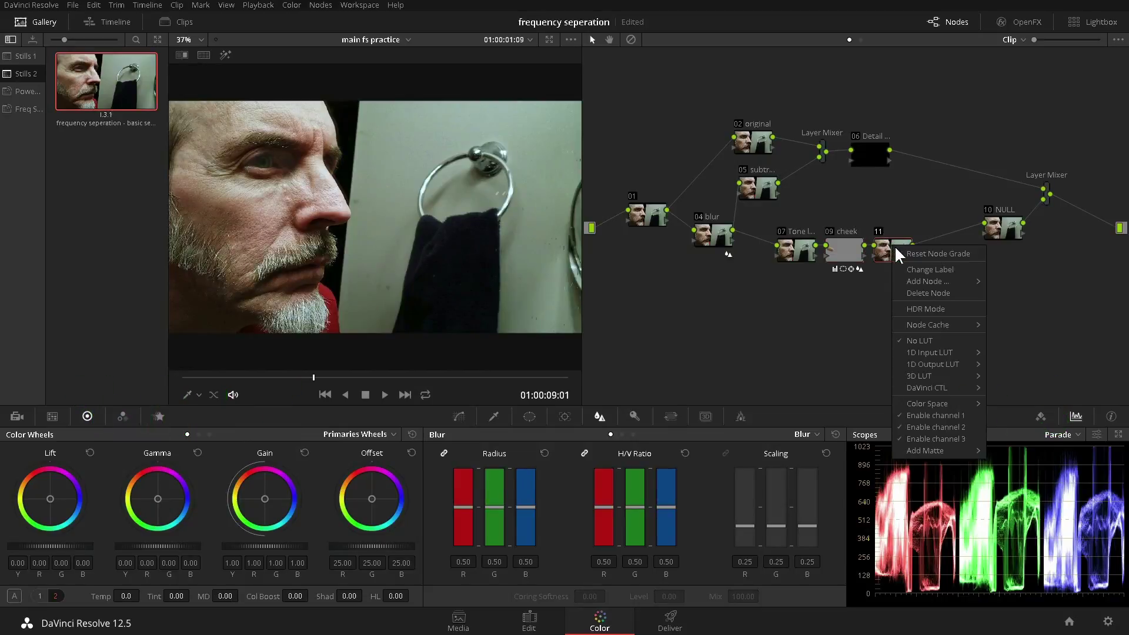
left_click(894, 306)
type("nose")
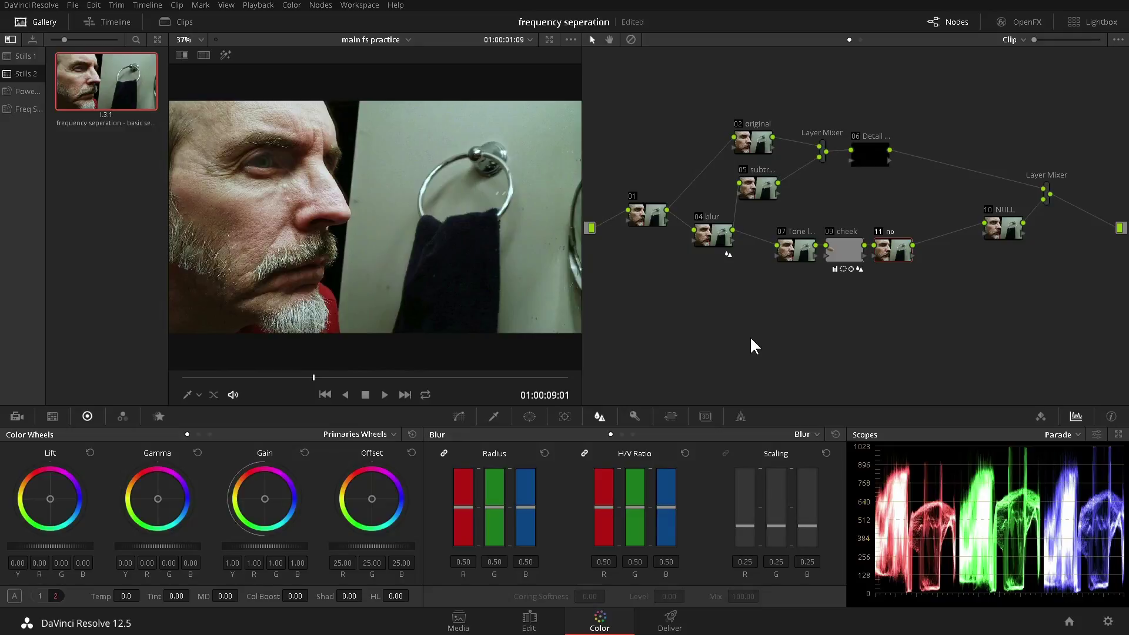
left_click(529, 418)
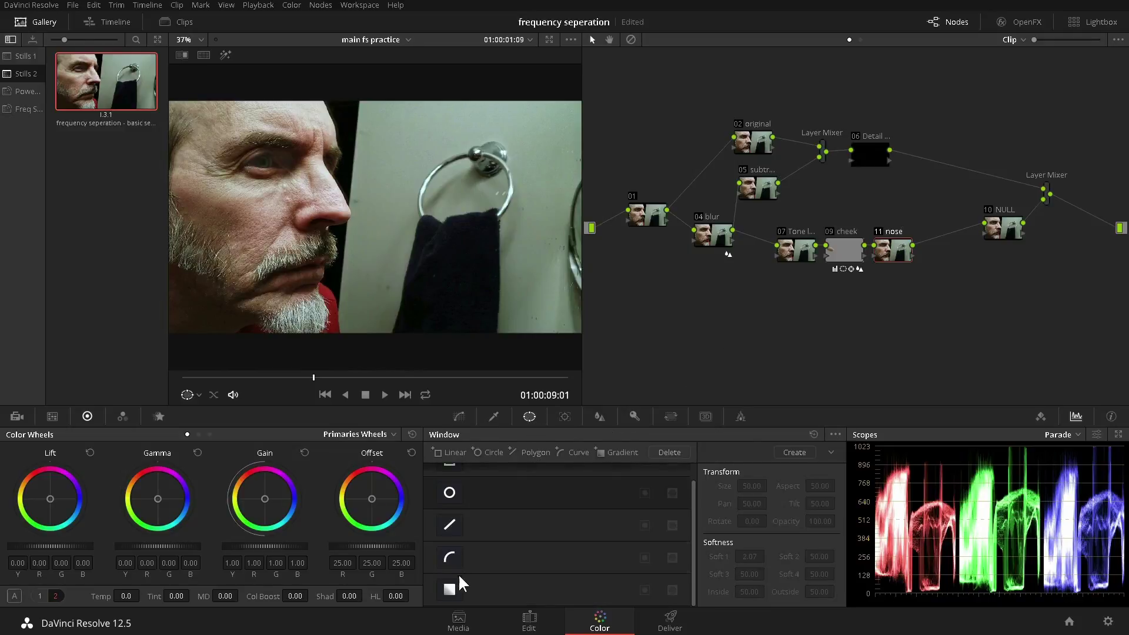
left_click(449, 558)
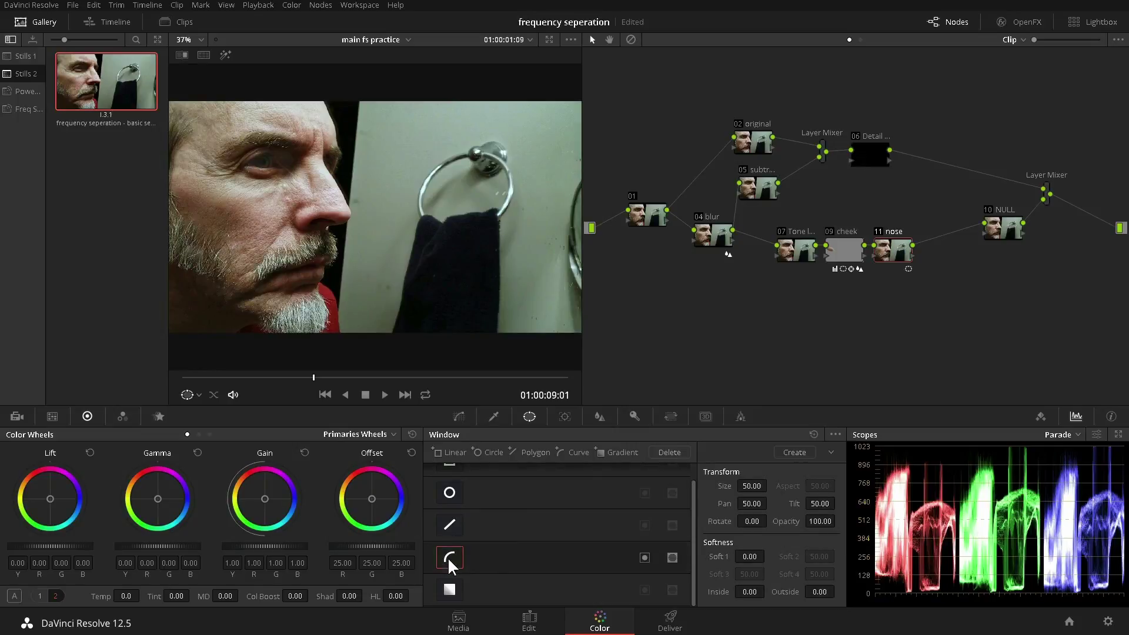
Draw a closed curve window from the cheek along the nose side, tip and underside
left_click(250, 192)
left_click_drag(318, 169, 324, 178)
left_click_drag(343, 207, 297, 217)
left_click(292, 226)
left_click(263, 209)
left_click(251, 192)
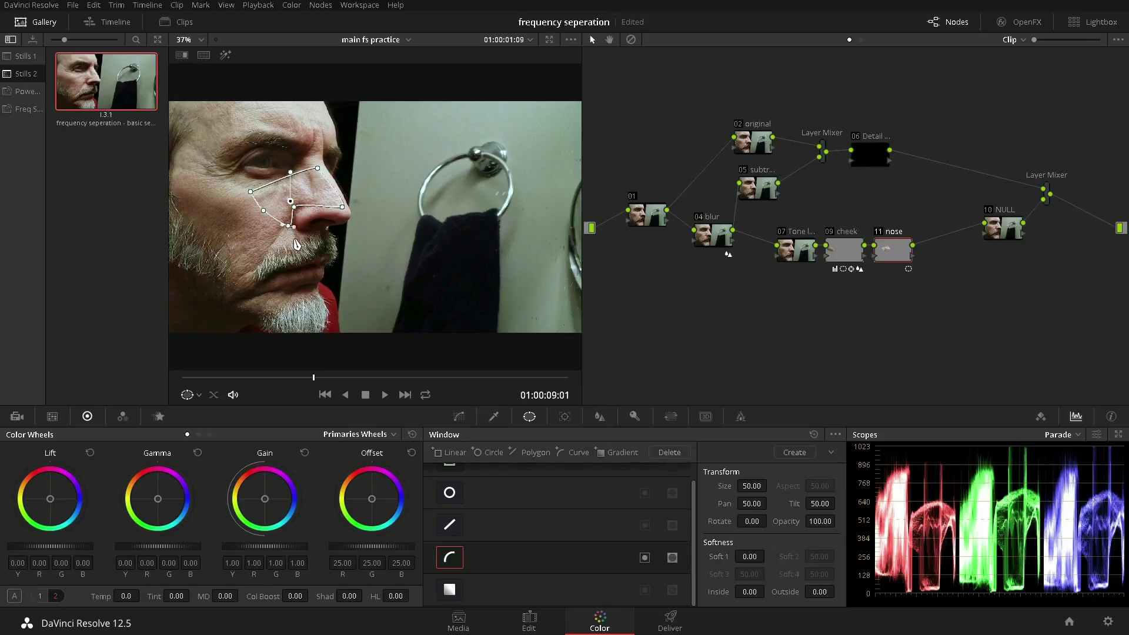
Delete an unneeded point and reshape the nose window's bottom and lower-left edges
middle_click(296, 209)
left_click_drag(335, 213, 318, 171)
left_click(317, 169)
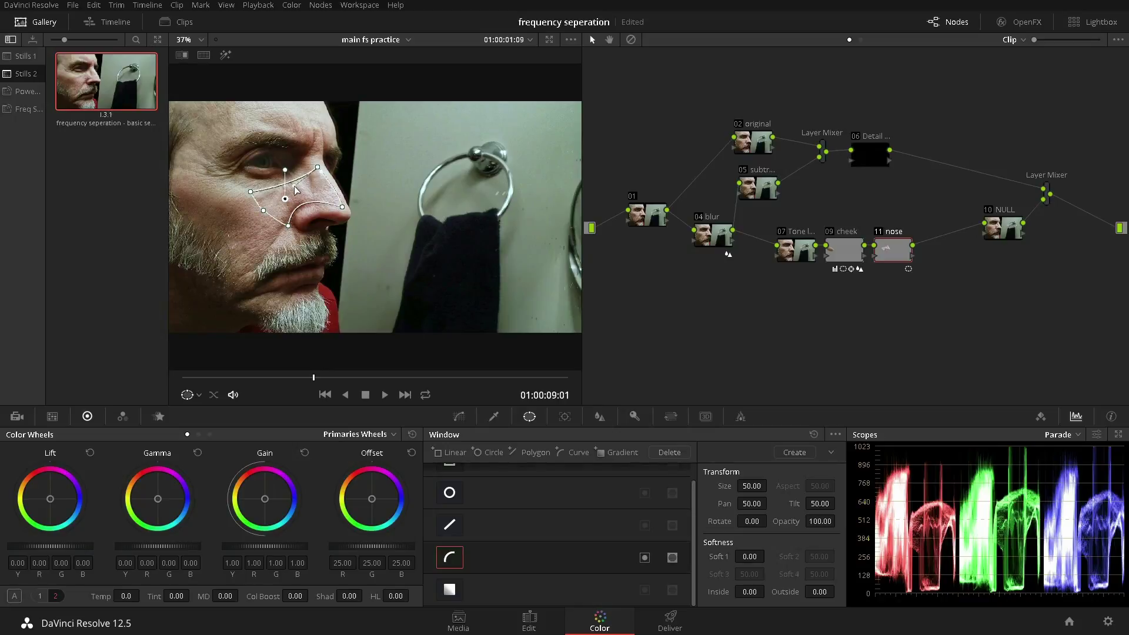
left_click_drag(264, 210, 292, 218)
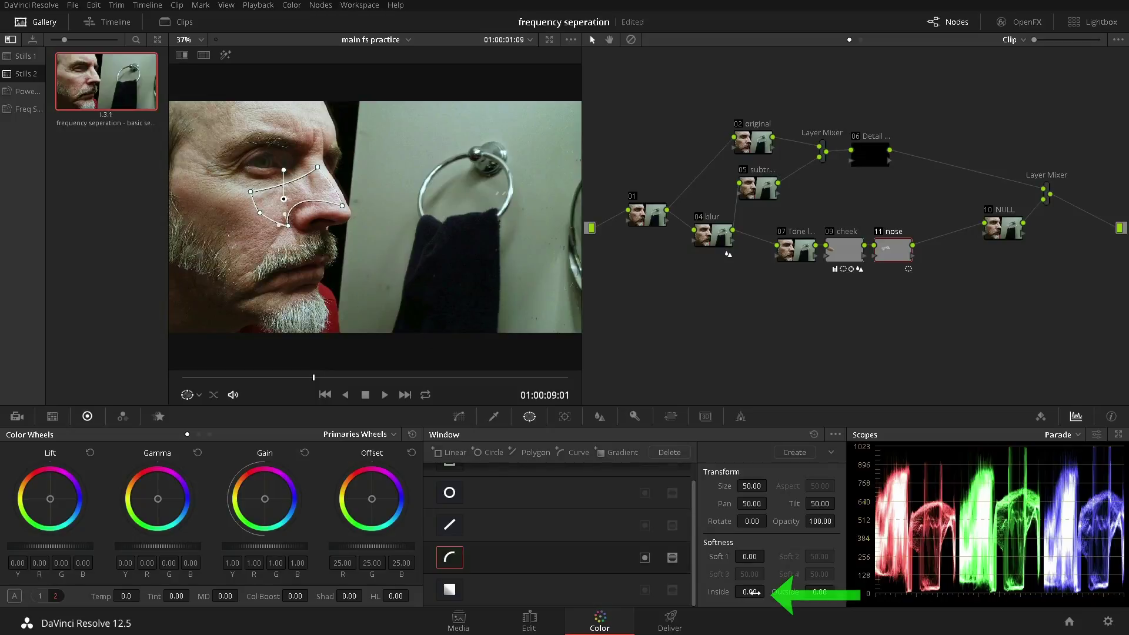
Set the nose window's inside softness to 4.64 and outside softness to 1.72
left_click_drag(753, 592, 767, 591)
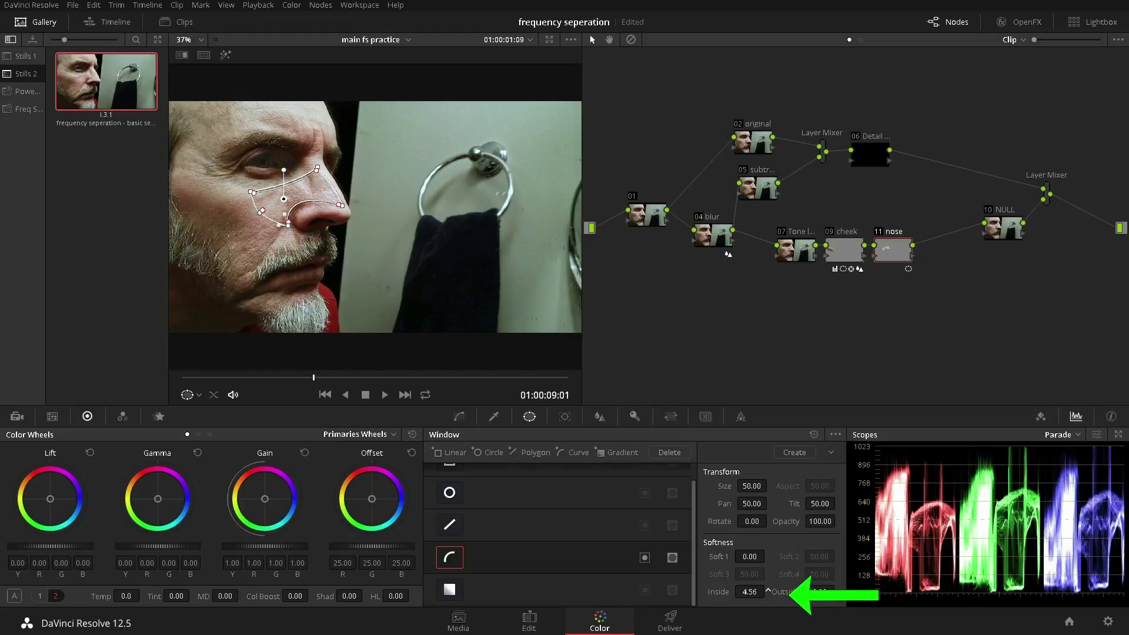
left_click_drag(838, 590, 850, 590)
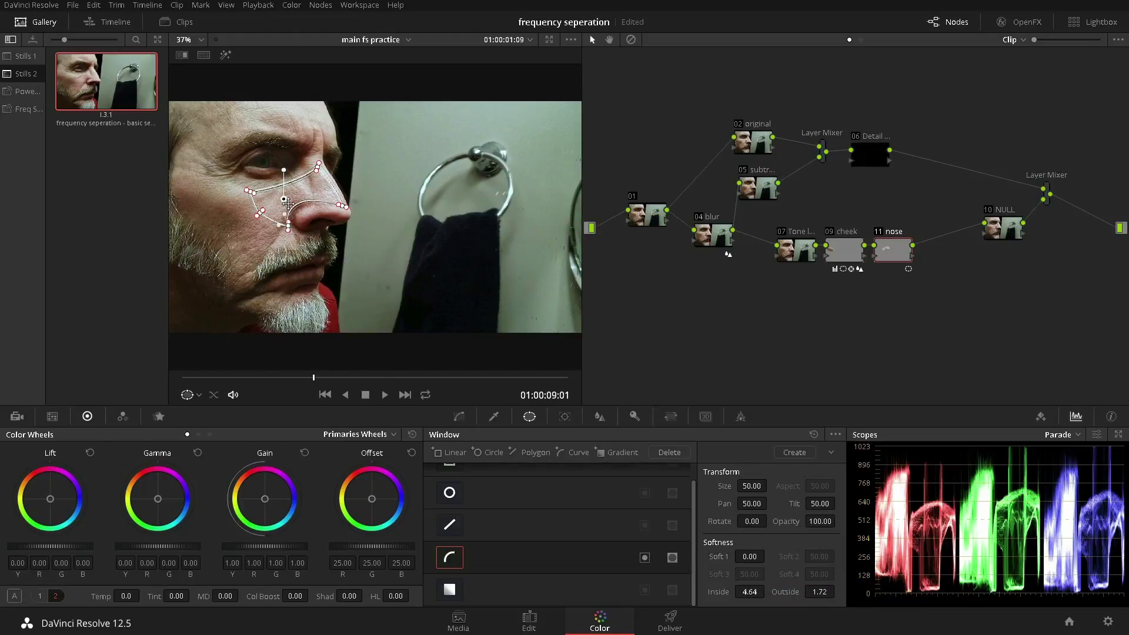
scroll(286, 202, "up", 3)
scroll(288, 203, "up", 1)
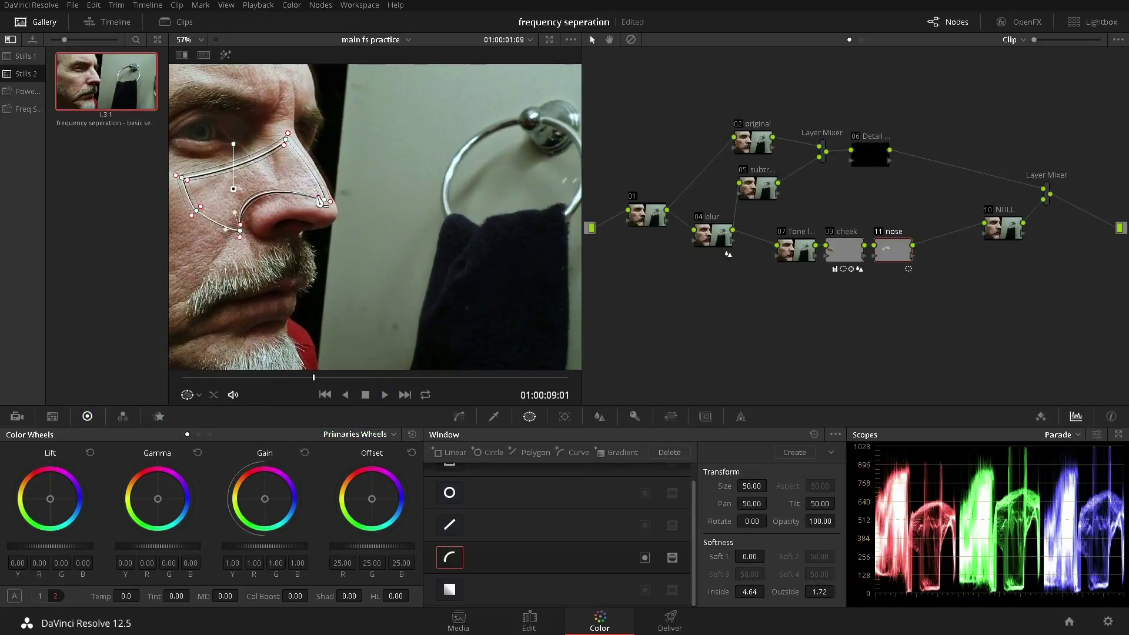
Adjust the bezier points so the nose window hugs the nostril crease more closely
left_click_drag(319, 201, 244, 170)
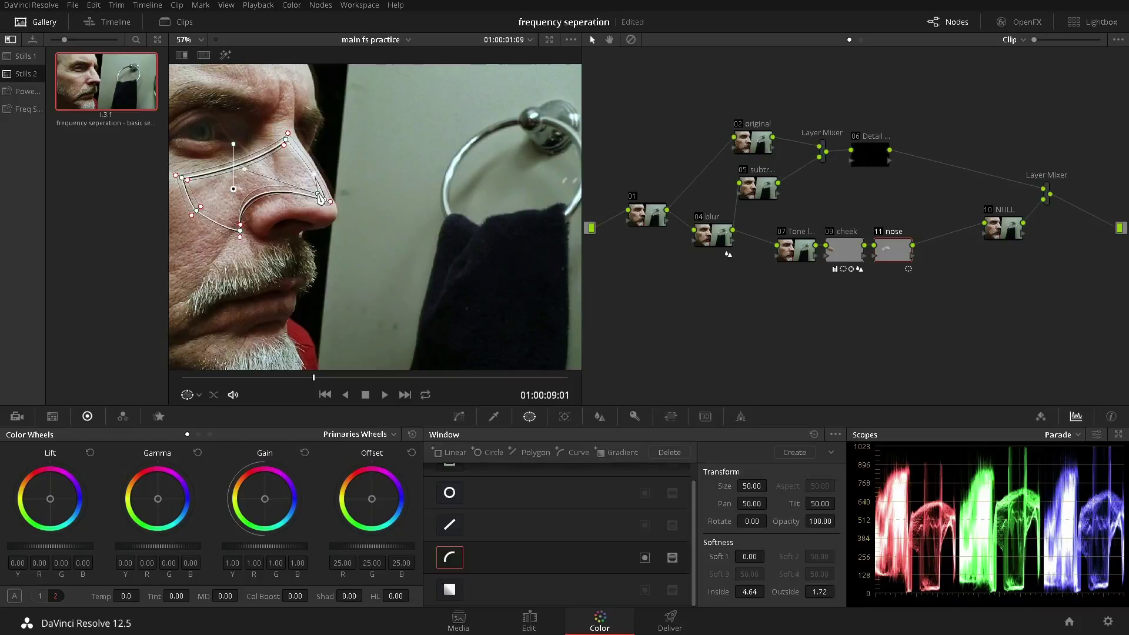
left_click(236, 224)
left_click(284, 144)
left_click_drag(285, 154, 282, 136)
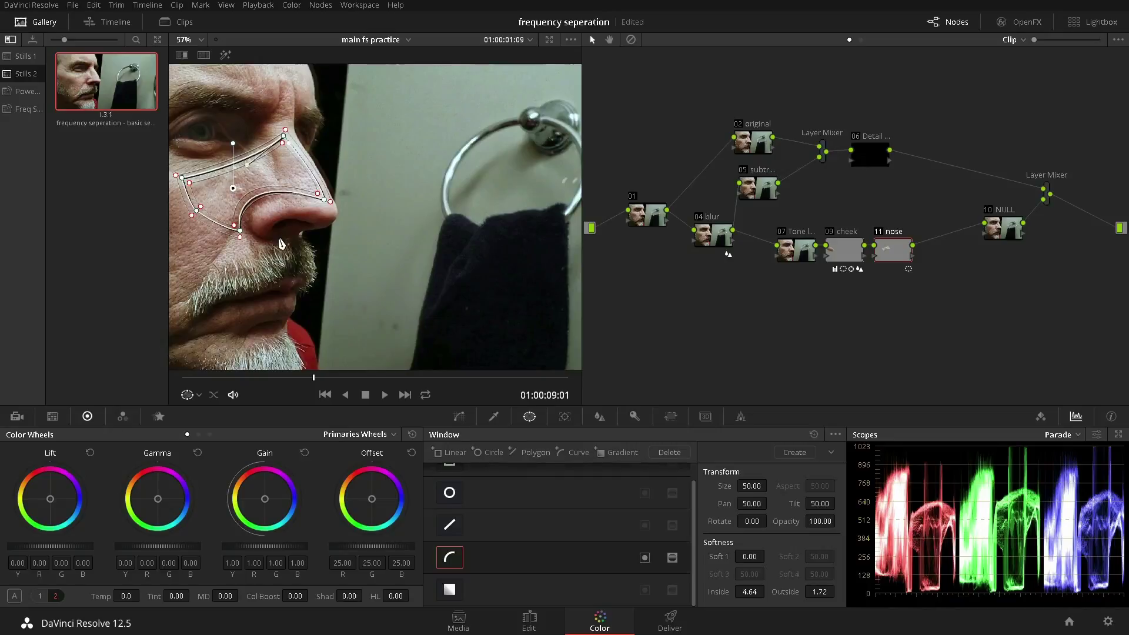
Track the nose window forward to the clip's end and backward from the 01:00:01:09 keyframe
left_click(563, 415)
key("shift+z")
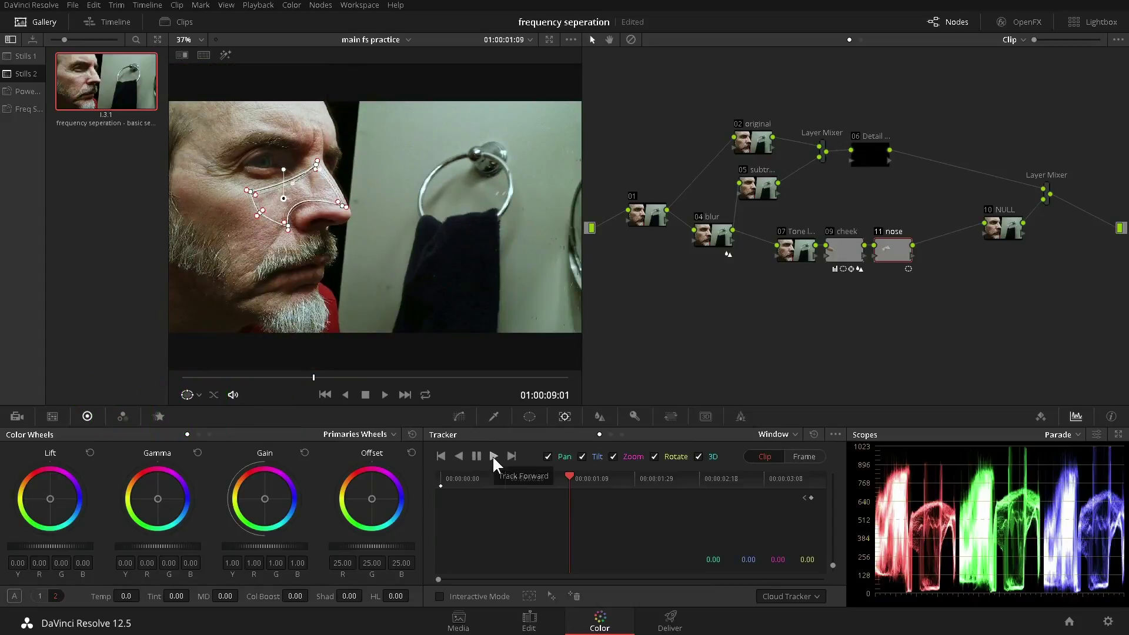
left_click(493, 456)
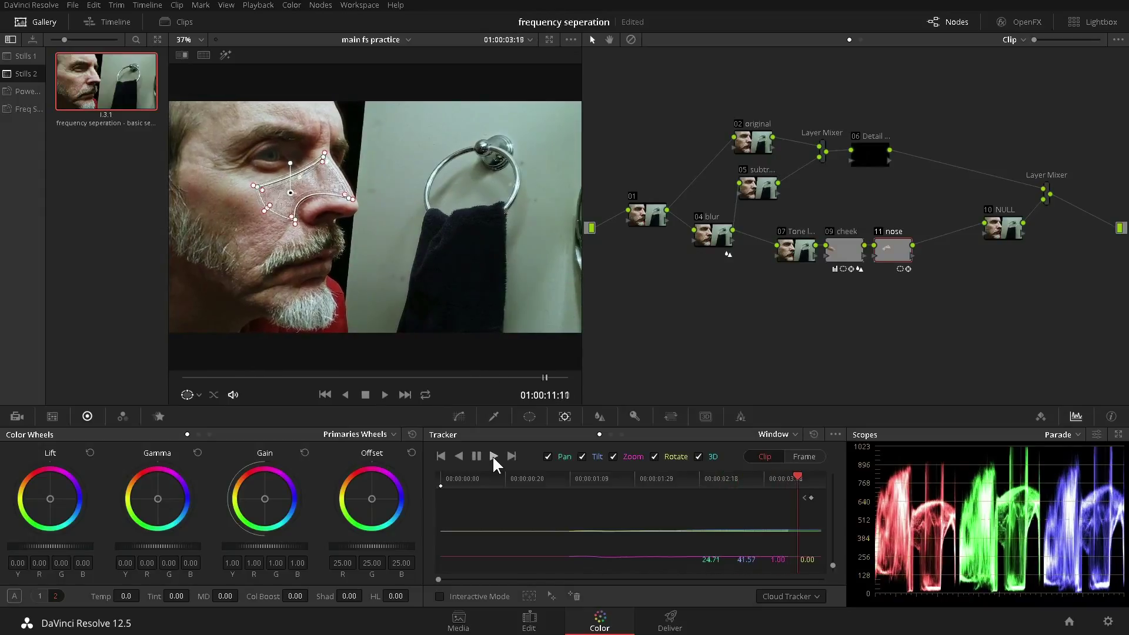
left_click(804, 498)
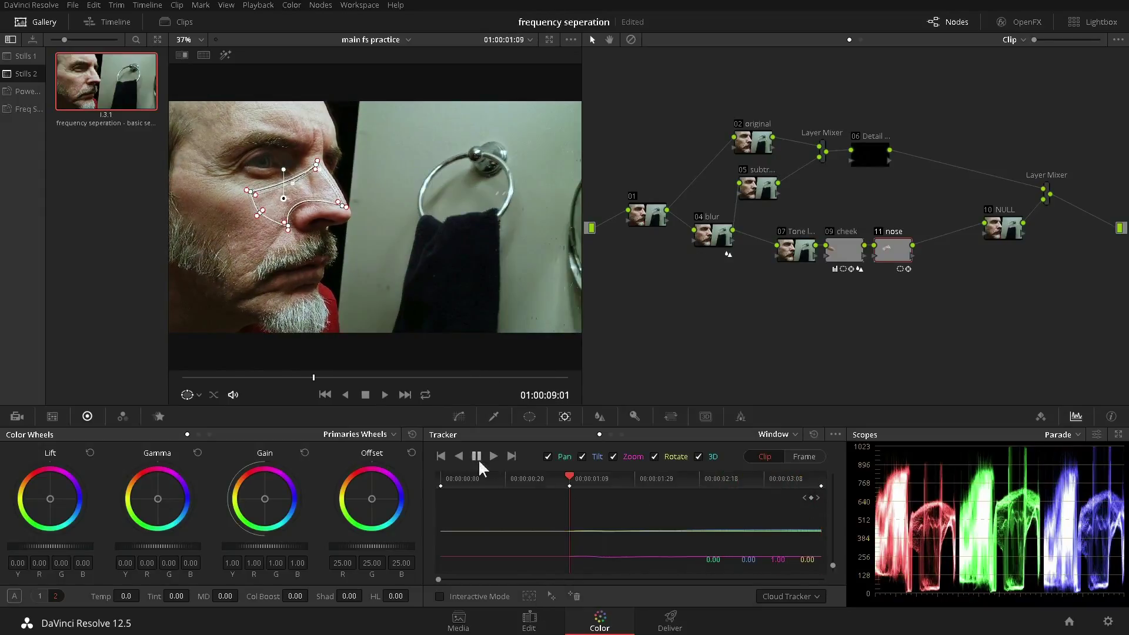
left_click(459, 455)
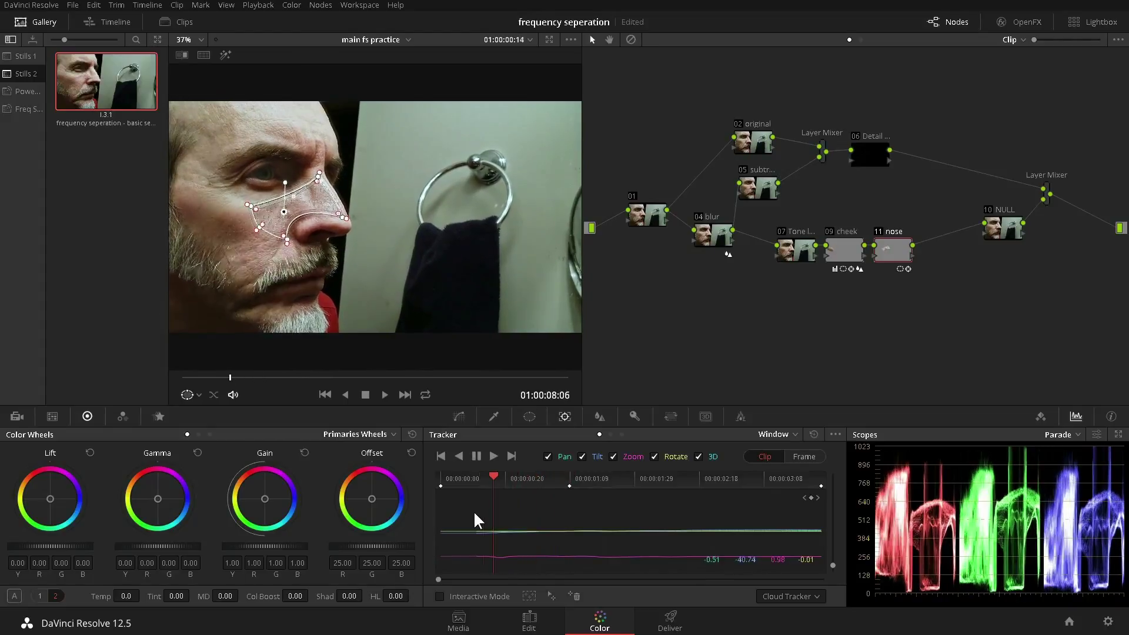
Turn the viewer window overlay Off and lower the nose node's midtone detail to -100
left_click(195, 393)
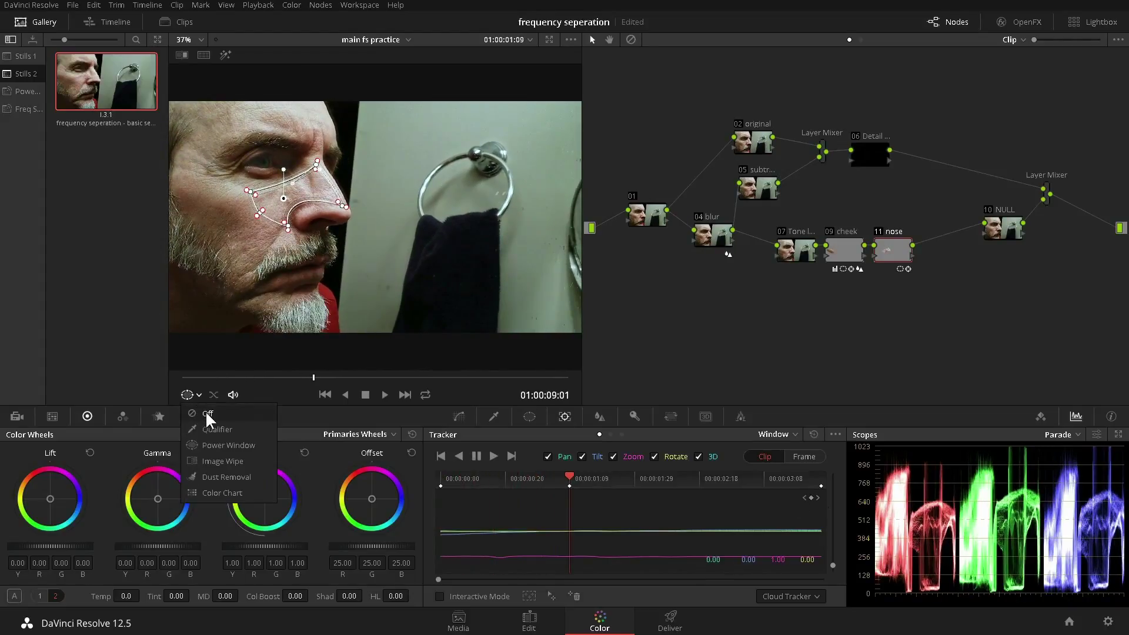
left_click(207, 415)
scroll(285, 210, "up", 3)
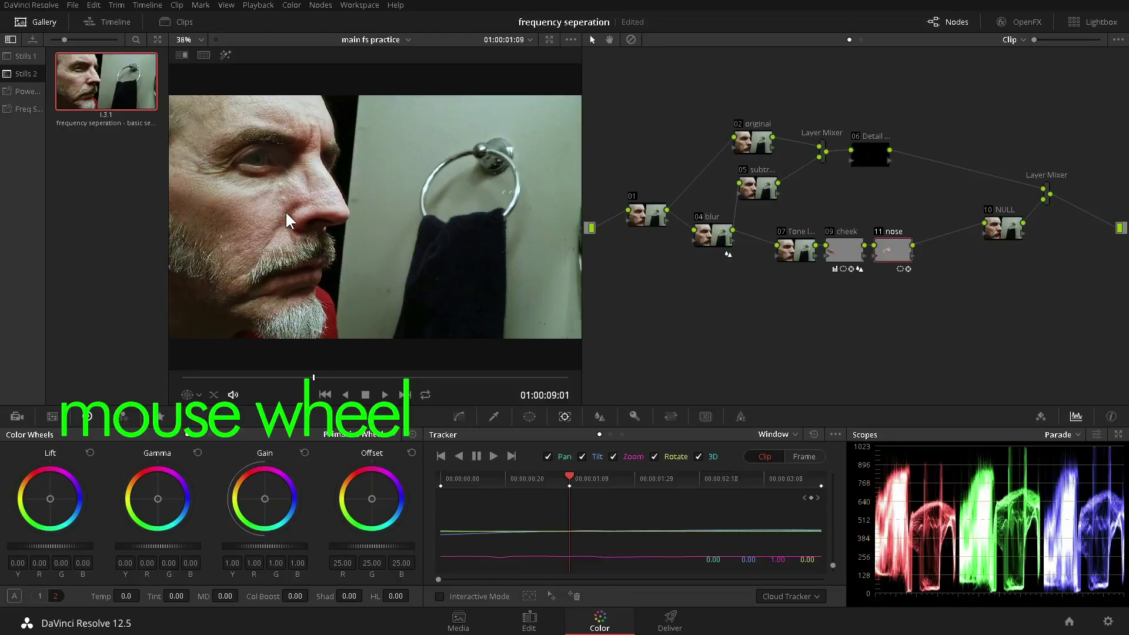
scroll(286, 214, "up", 2)
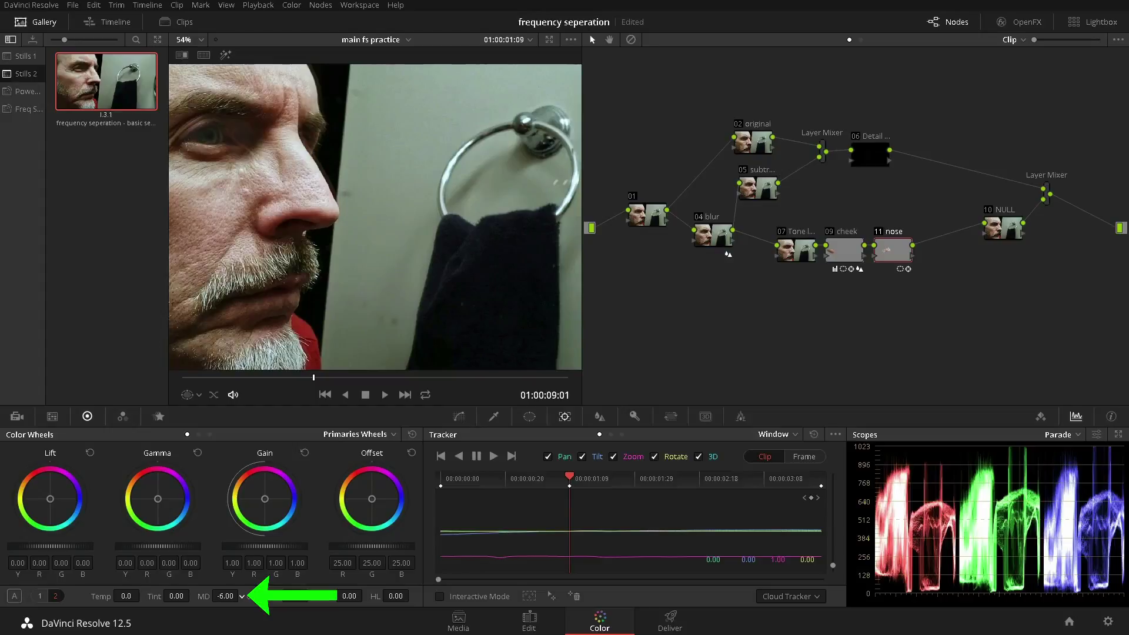
left_click_drag(204, 595, 164, 595)
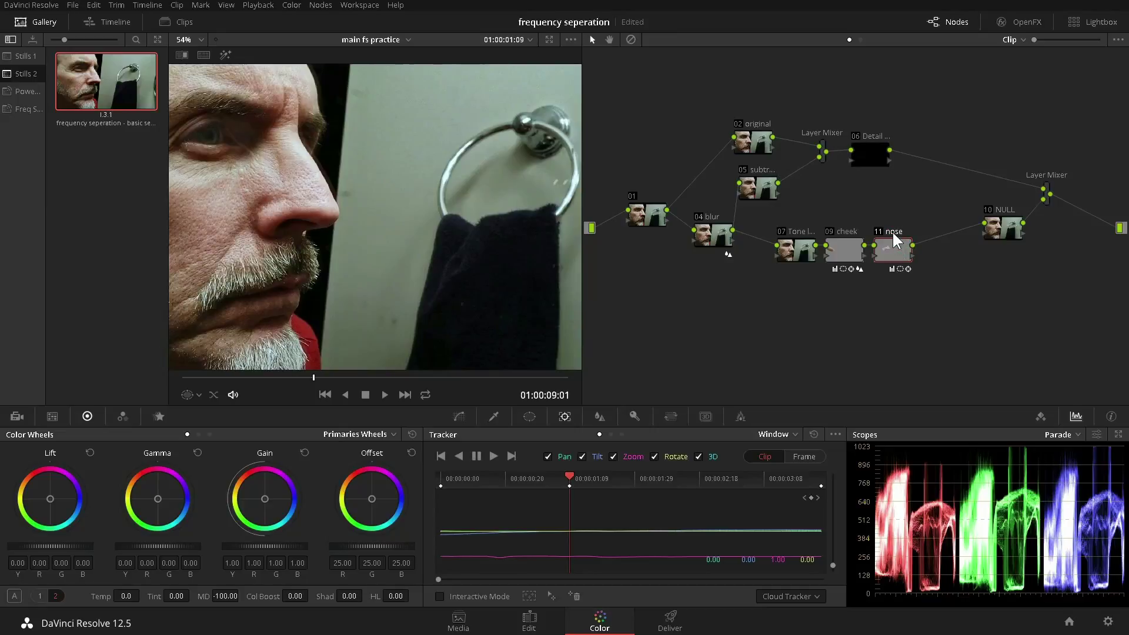
Raise the nose node's linked blur radius to 0.87, then toggle node 11 to compare
left_click(598, 415)
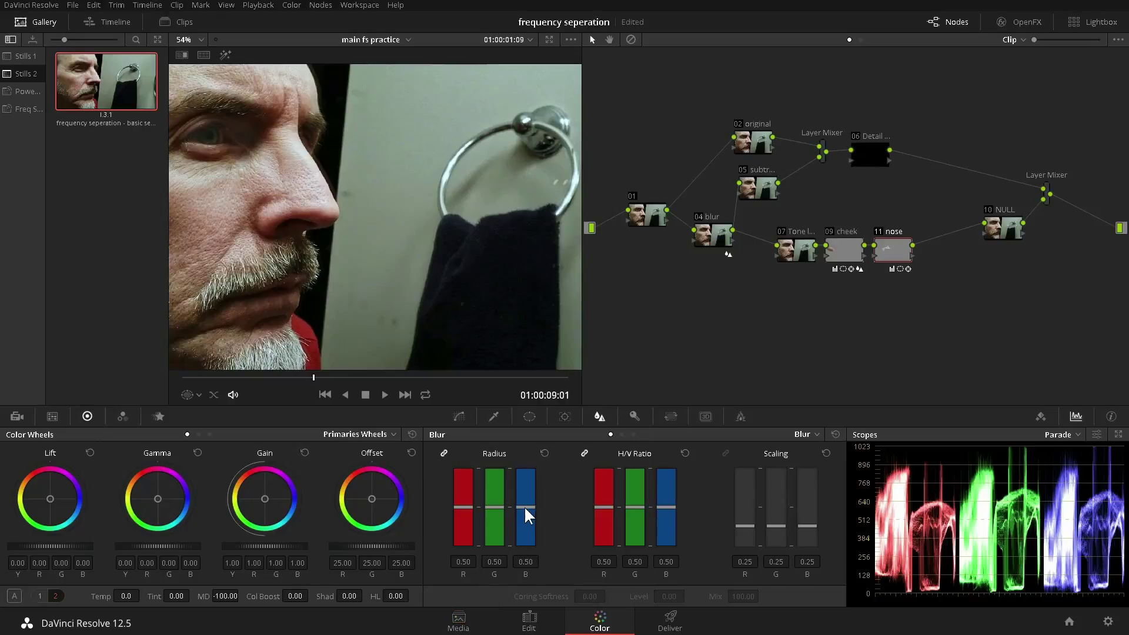
left_click_drag(524, 506, 525, 474)
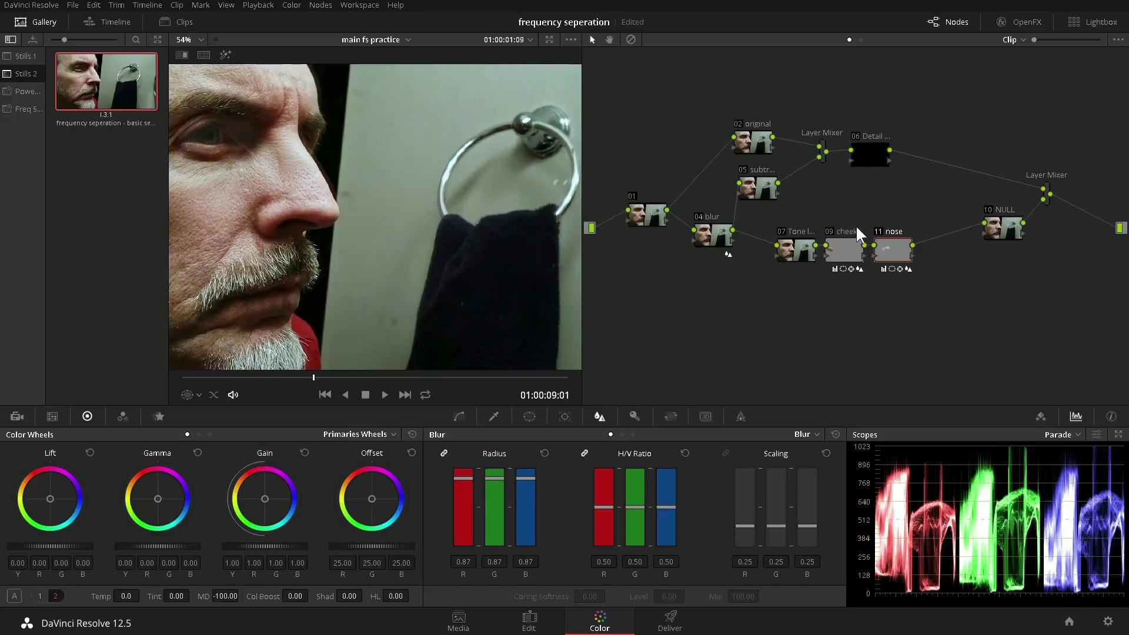
key("ctrl+d")
key("ctrl+f")
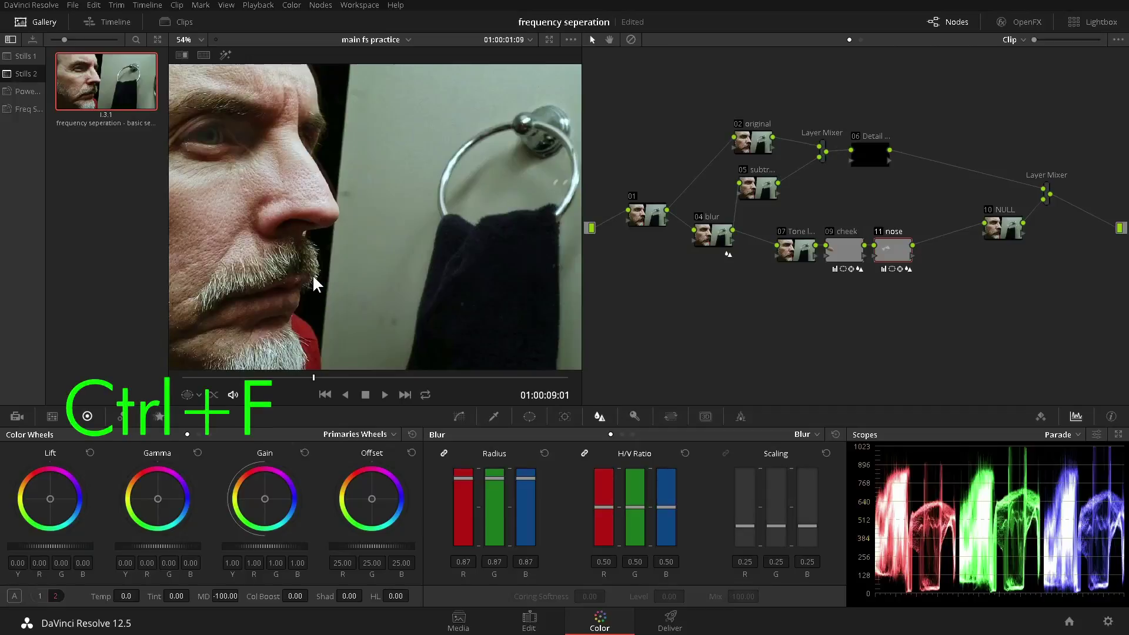